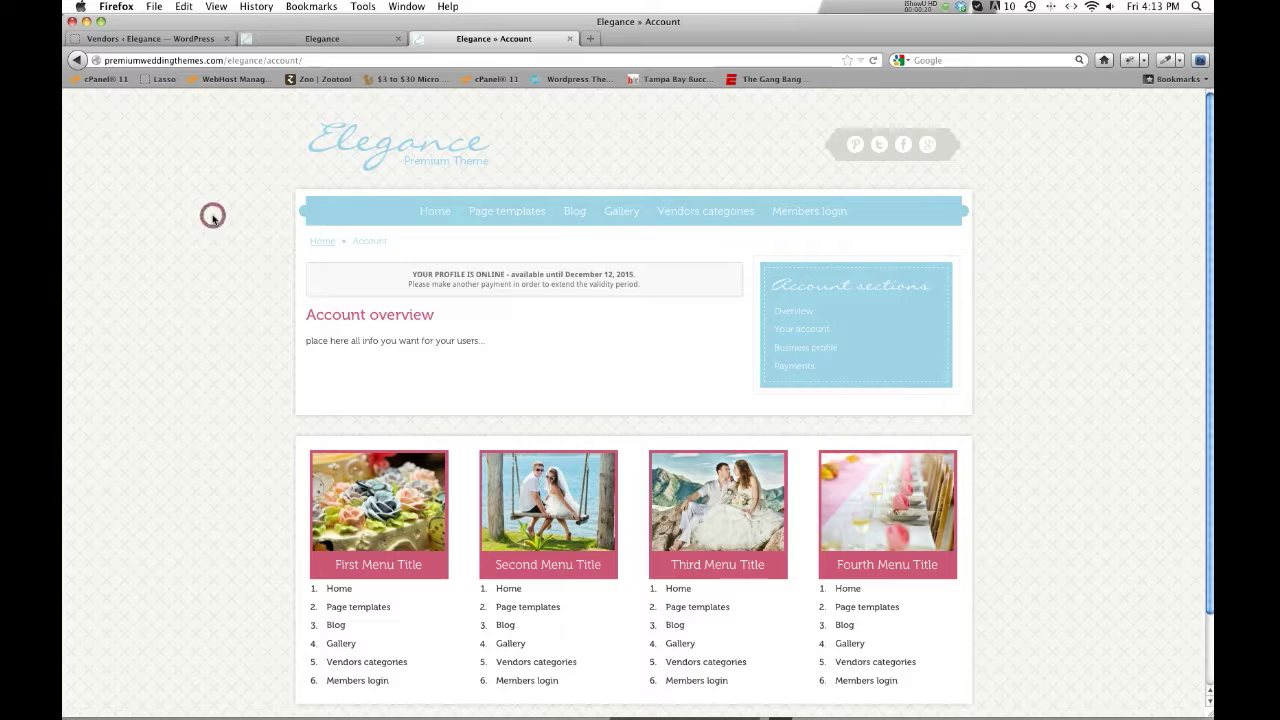
Review the Manage Vendors list and the vendors categories page in the WordPress admin
left_click(157, 42)
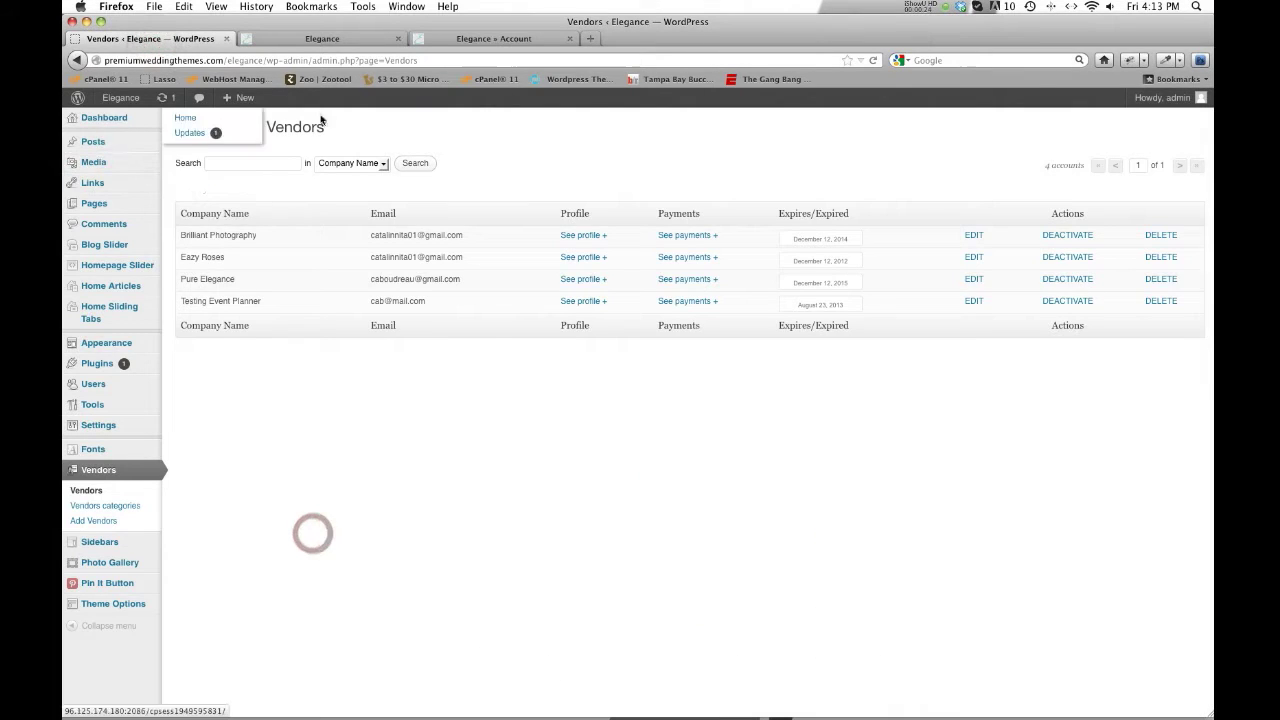
left_click(96, 471)
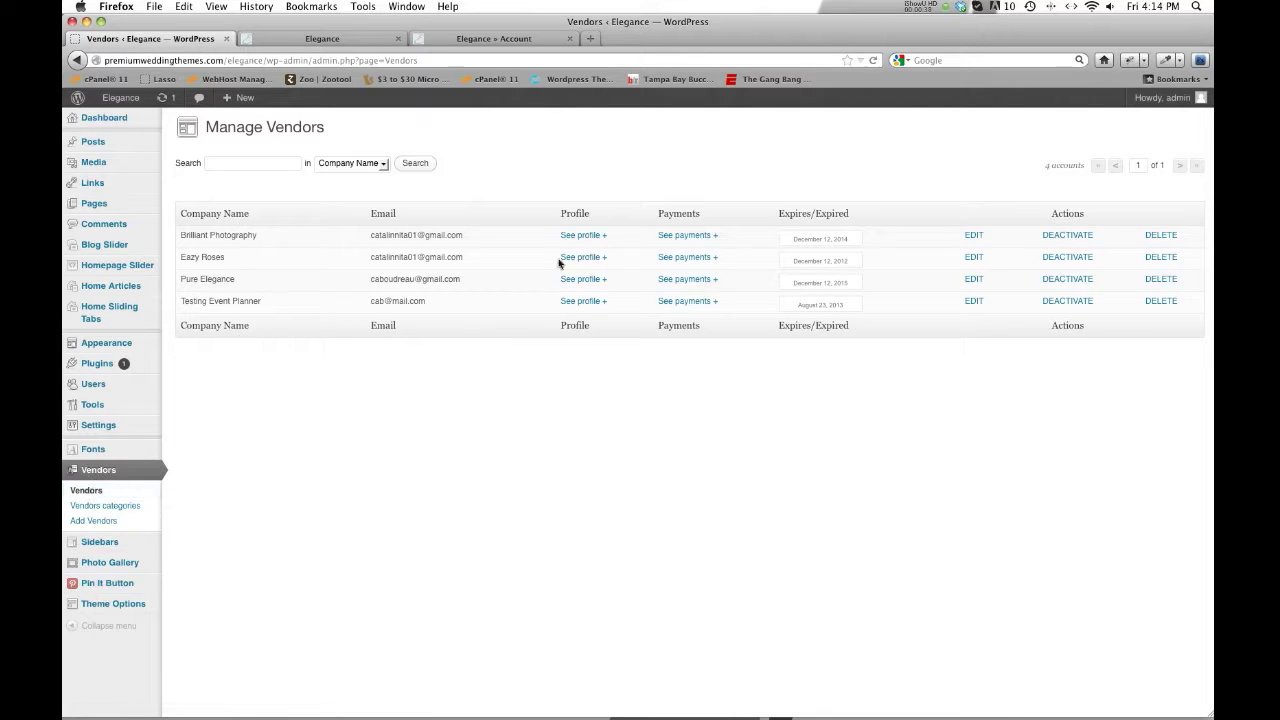
left_click(126, 508)
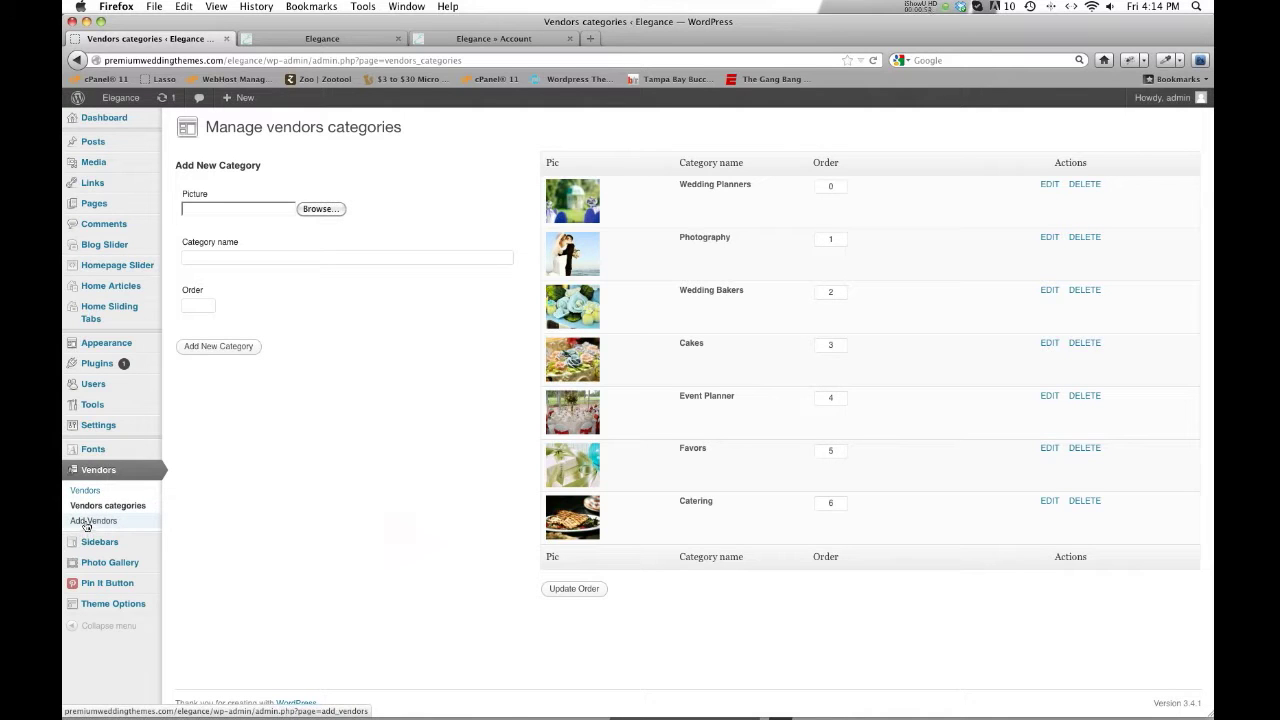
left_click(337, 525)
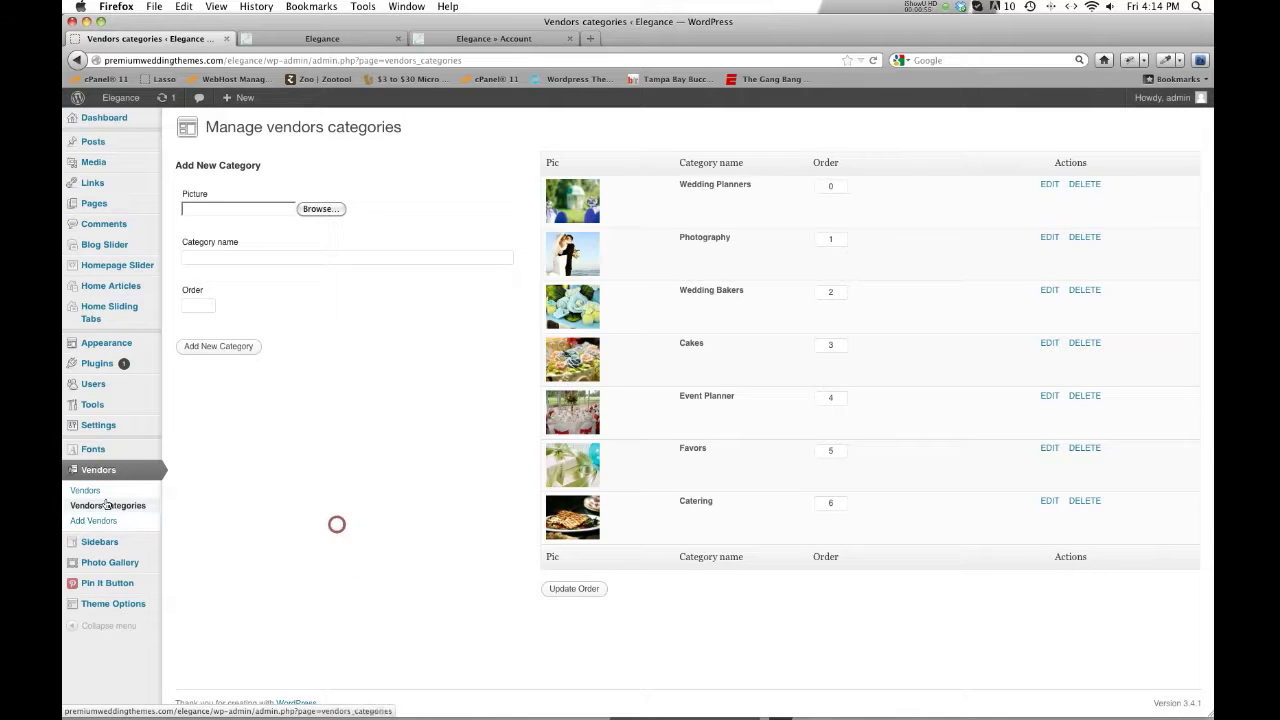
left_click(96, 497)
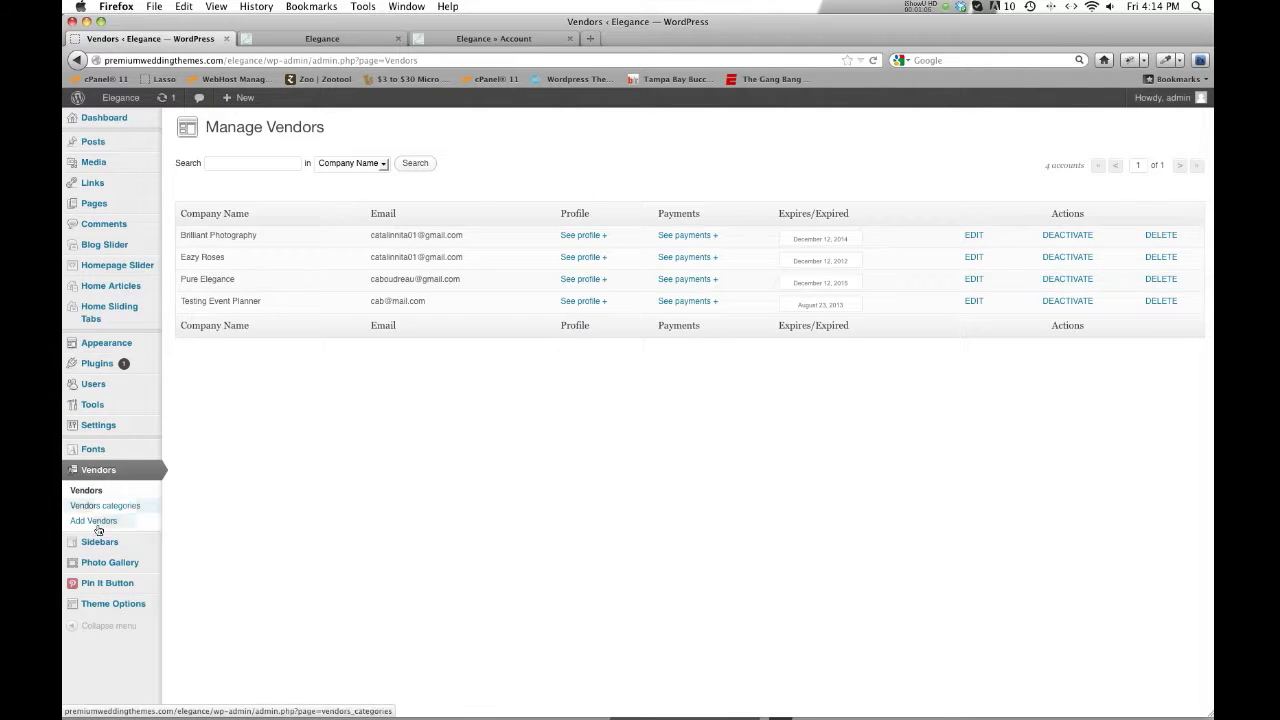
Check the Members login page on the live site and return to the admin vendor list
left_click(340, 39)
left_click(817, 212)
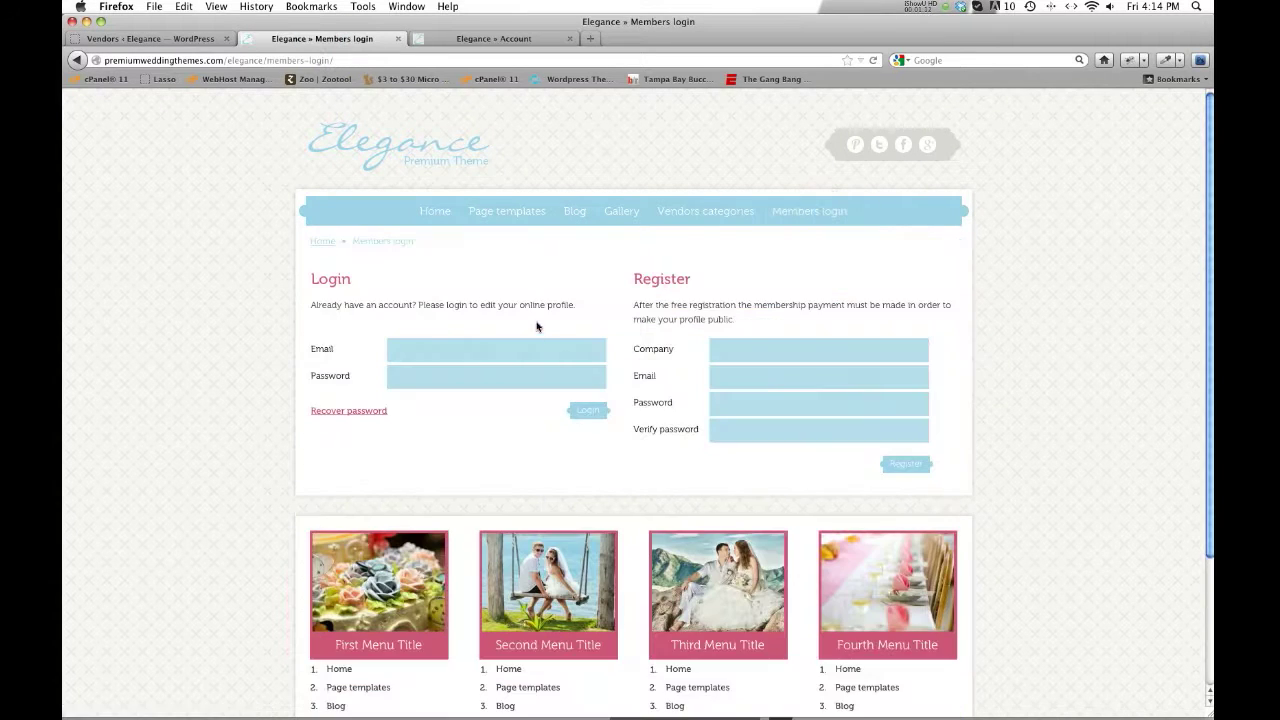
left_click(120, 39)
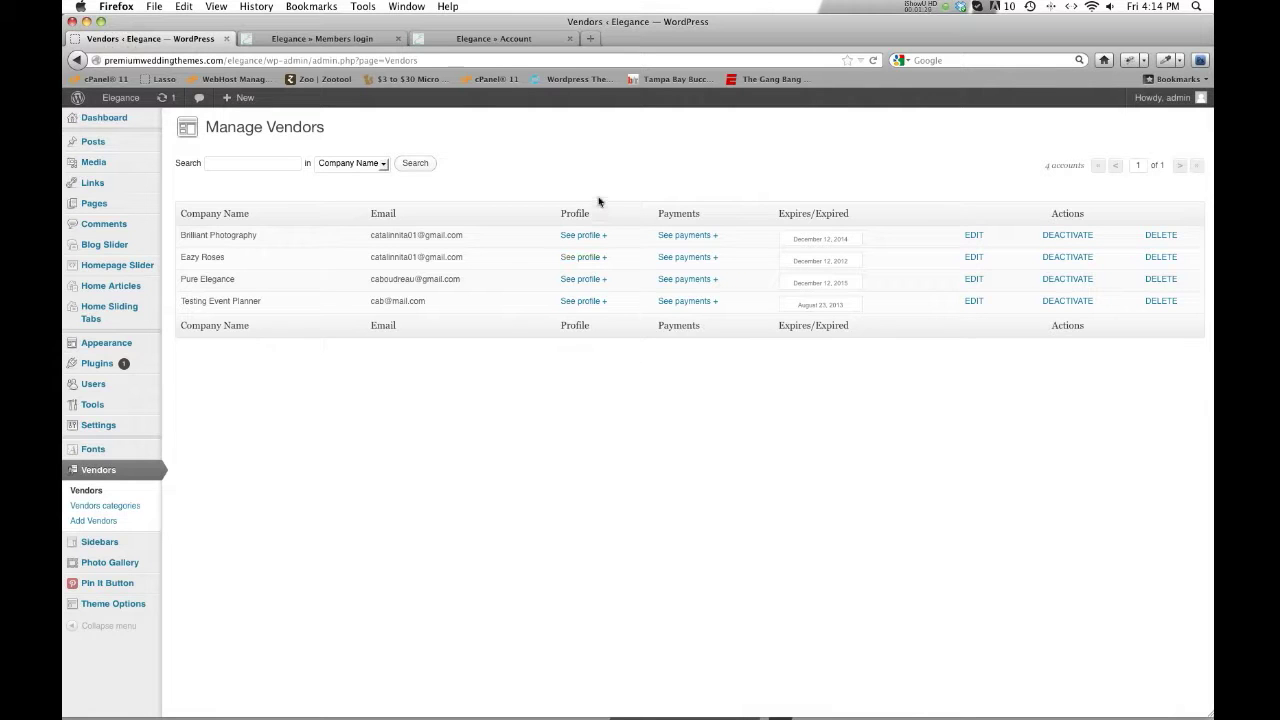
Review the profile, payments and edit form of the Brilliant Photography vendor, and return to the vendor list
left_click(583, 236)
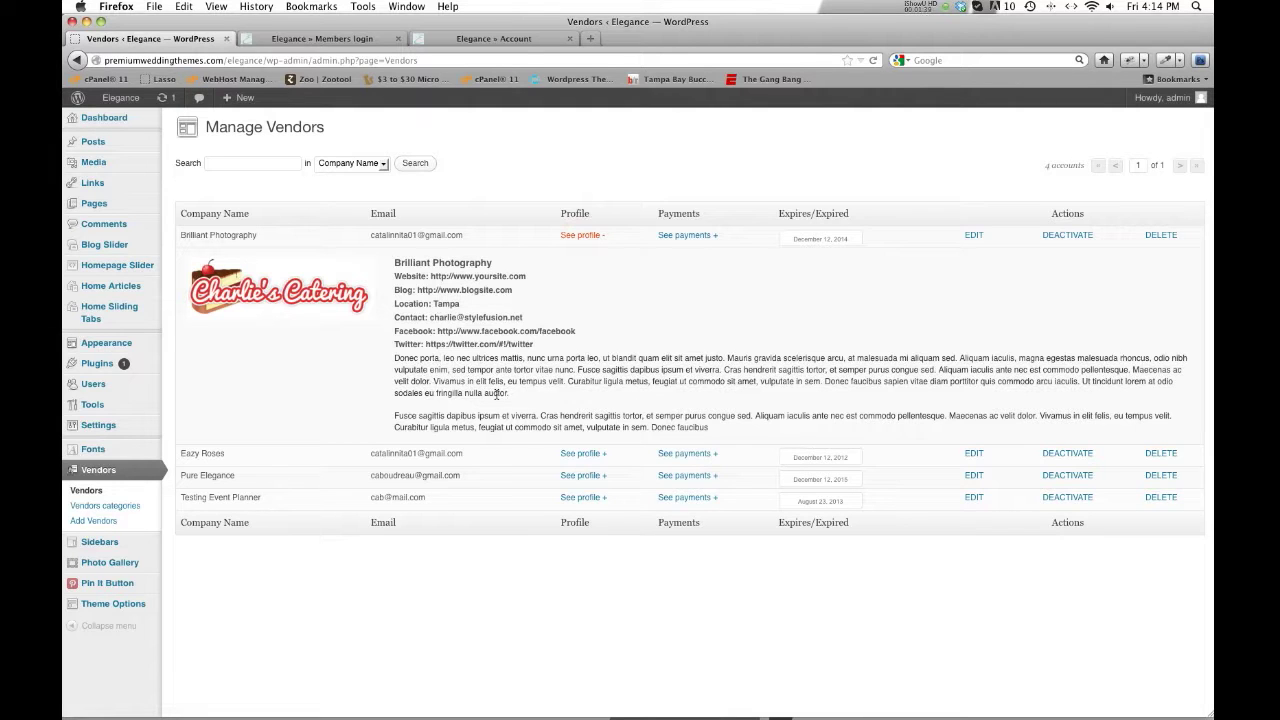
left_click(706, 240)
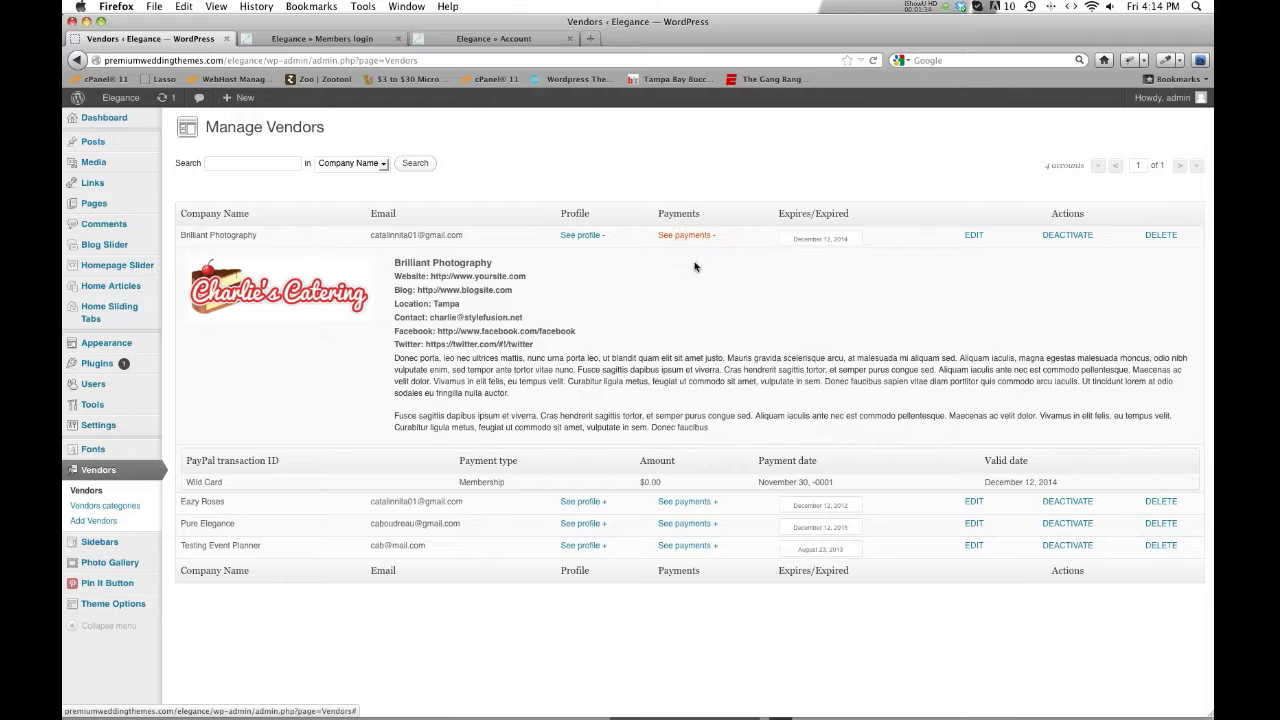
left_click(830, 291)
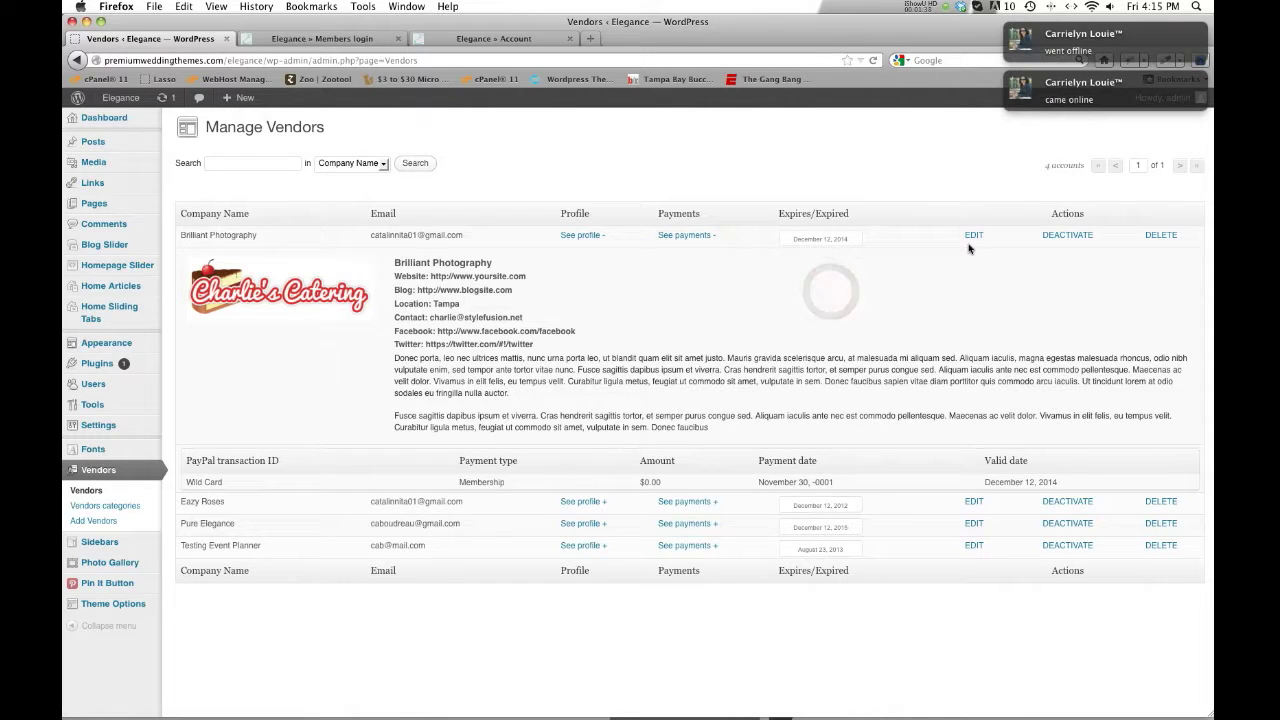
left_click(972, 240)
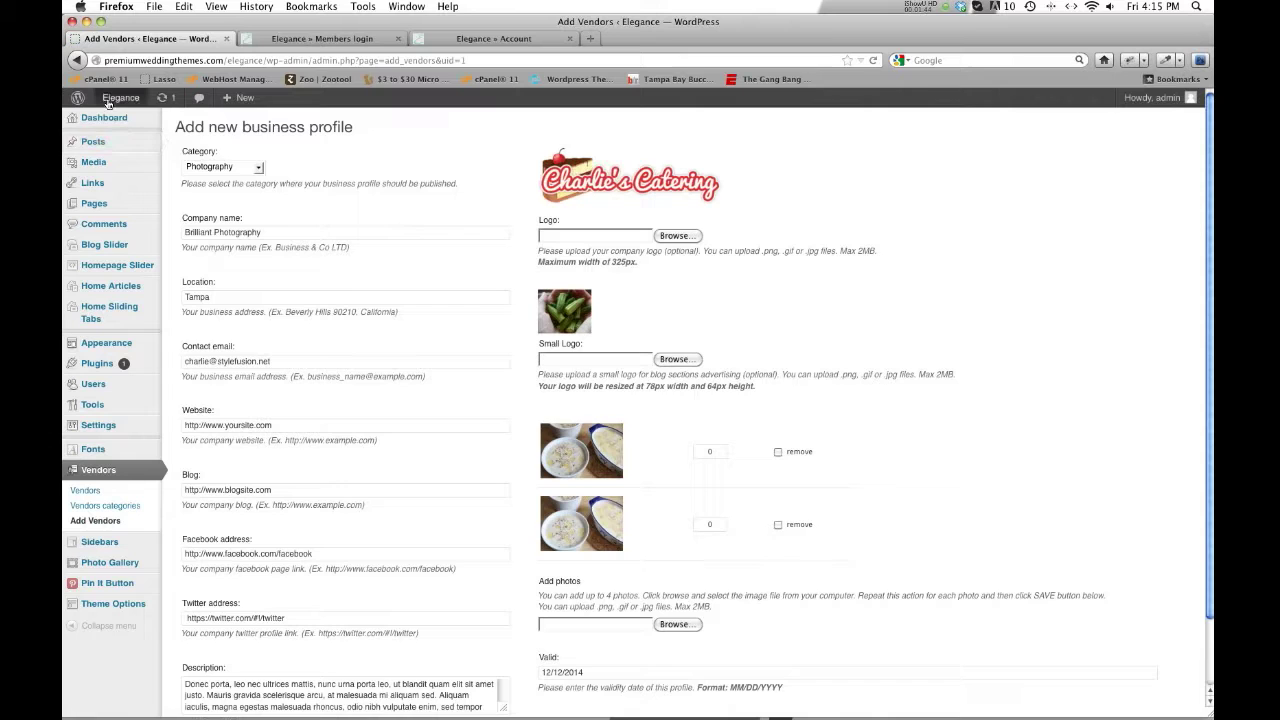
left_click(76, 61)
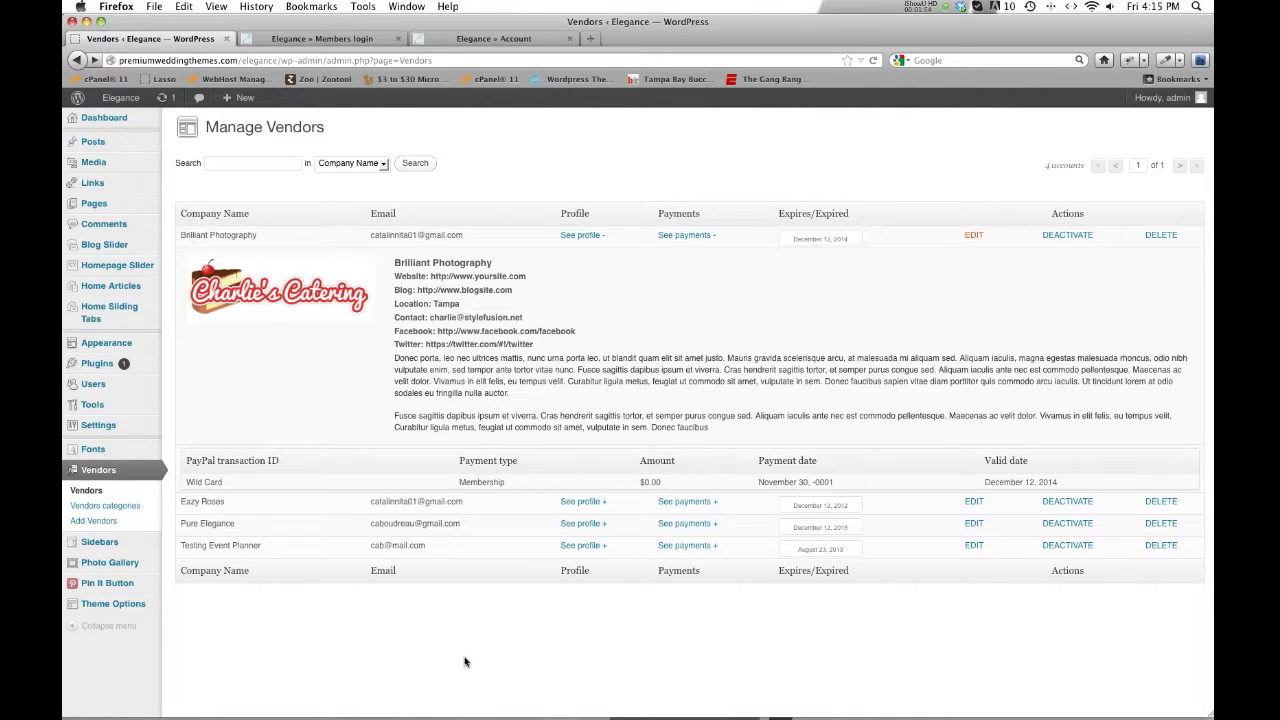
Open the vendors categories management page in the WordPress admin
left_click(118, 507)
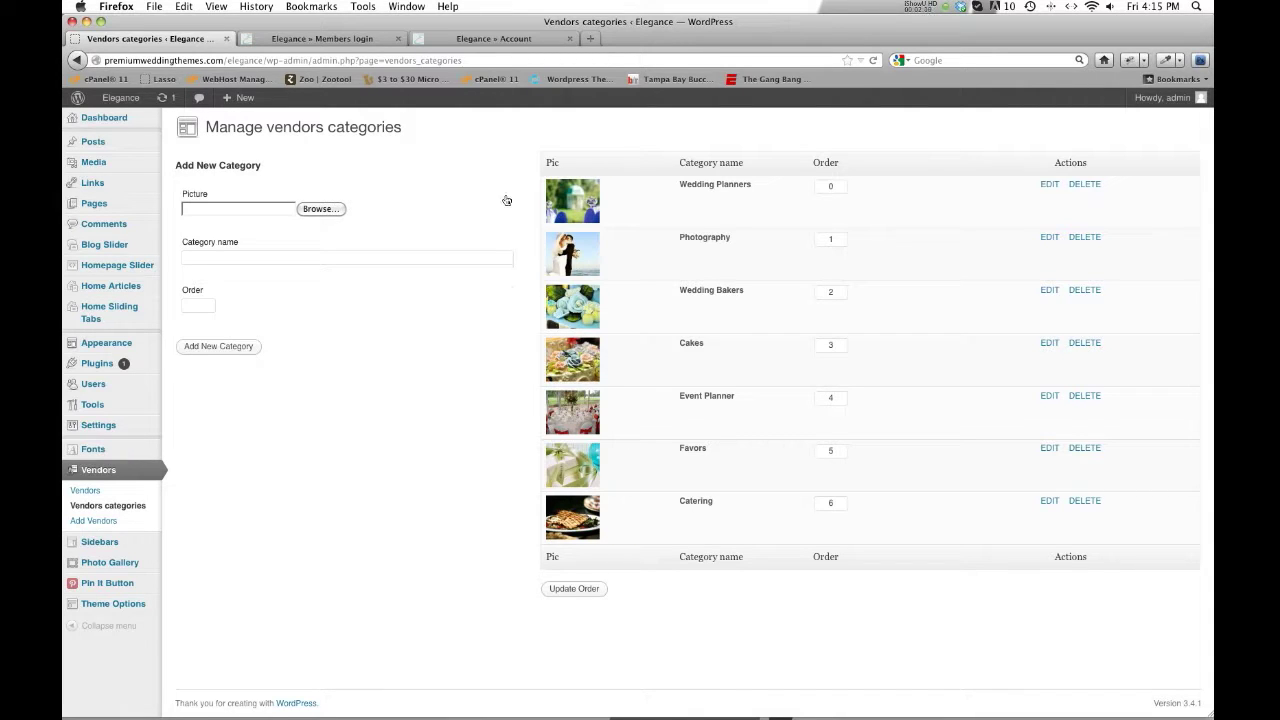
left_click(470, 38)
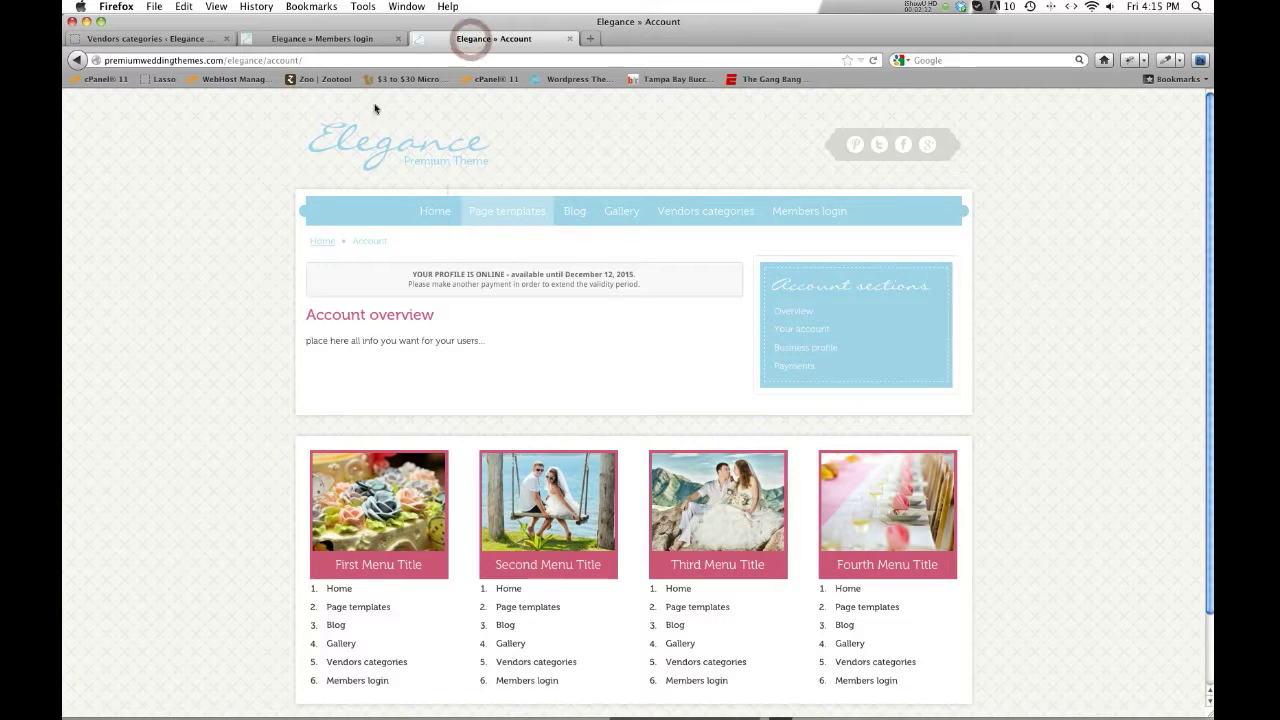
left_click(322, 38)
left_click(150, 38)
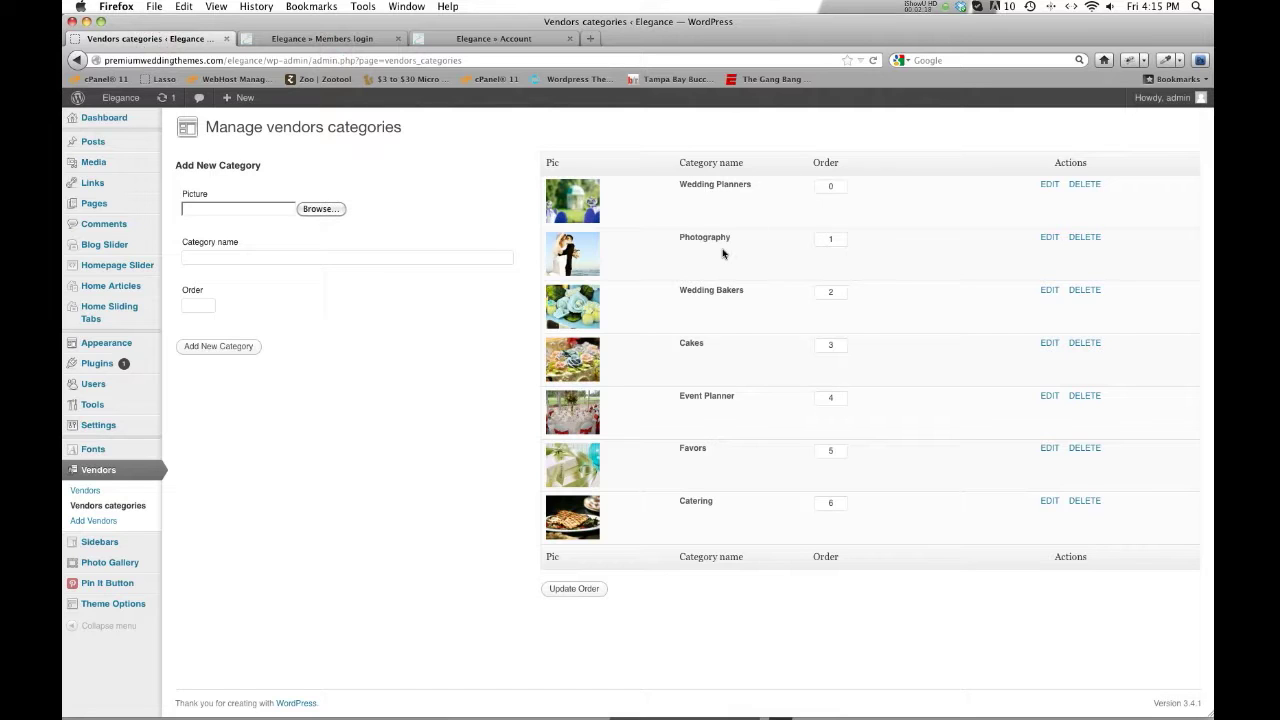
Enter Ministers as the name of a new vendor category
left_click(498, 313)
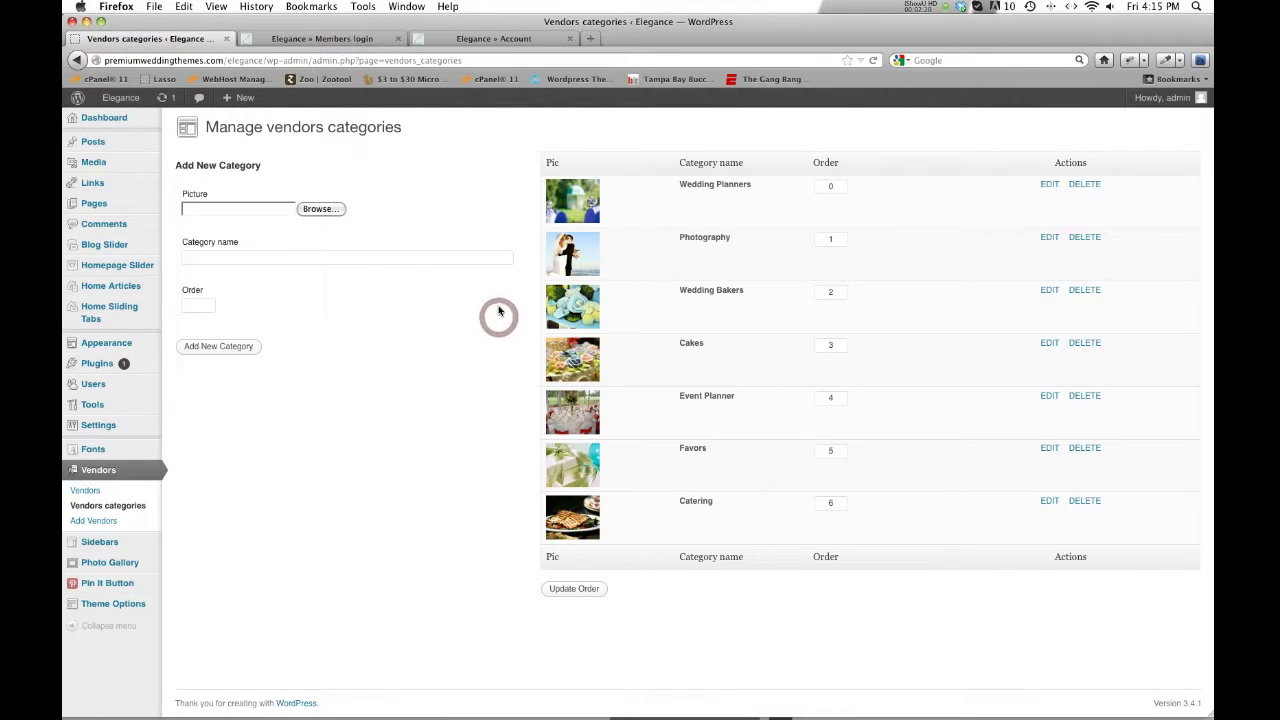
left_click(304, 259)
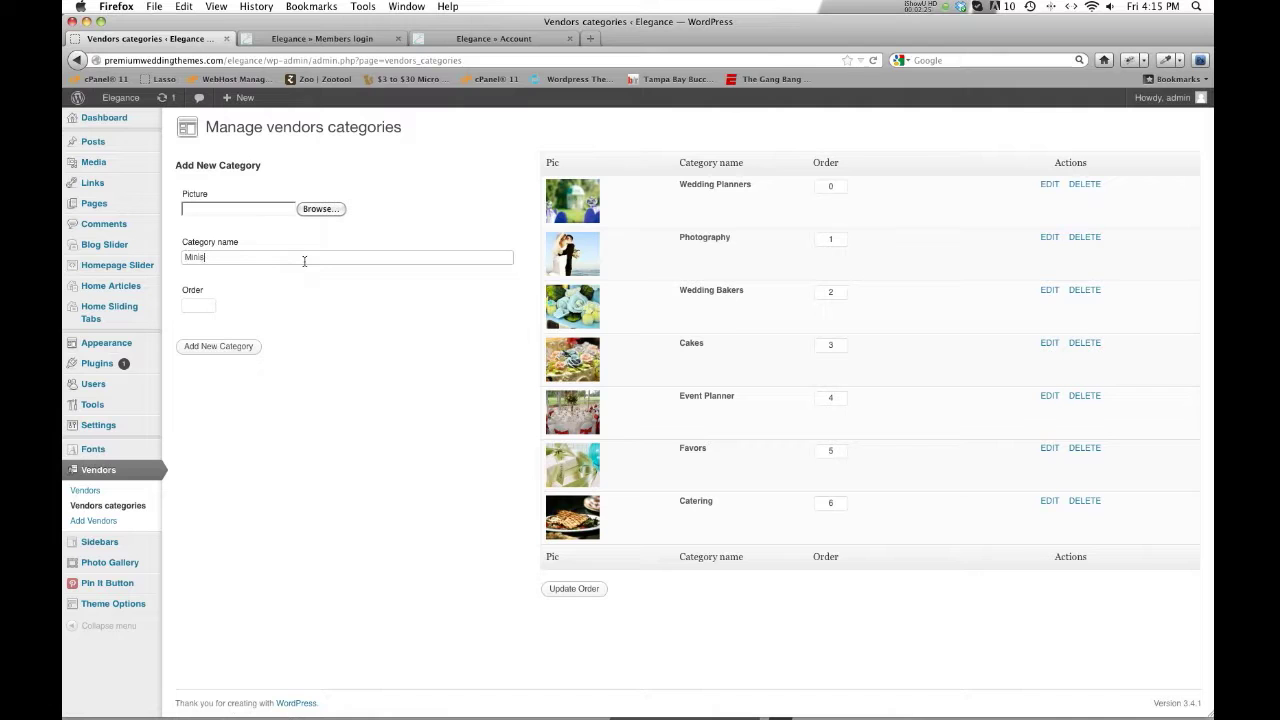
left_click(354, 325)
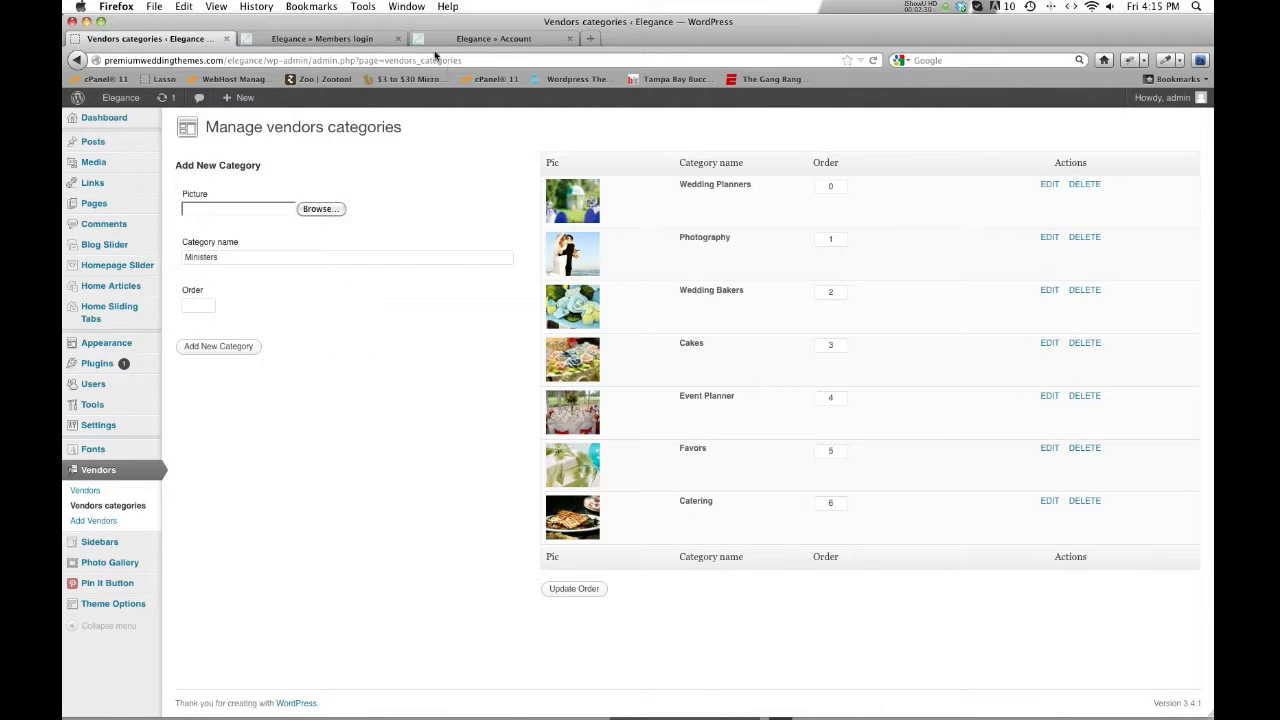
View the full vendors categories page on the live site and return to the category management page
left_click(320, 40)
mouse_move(712, 210)
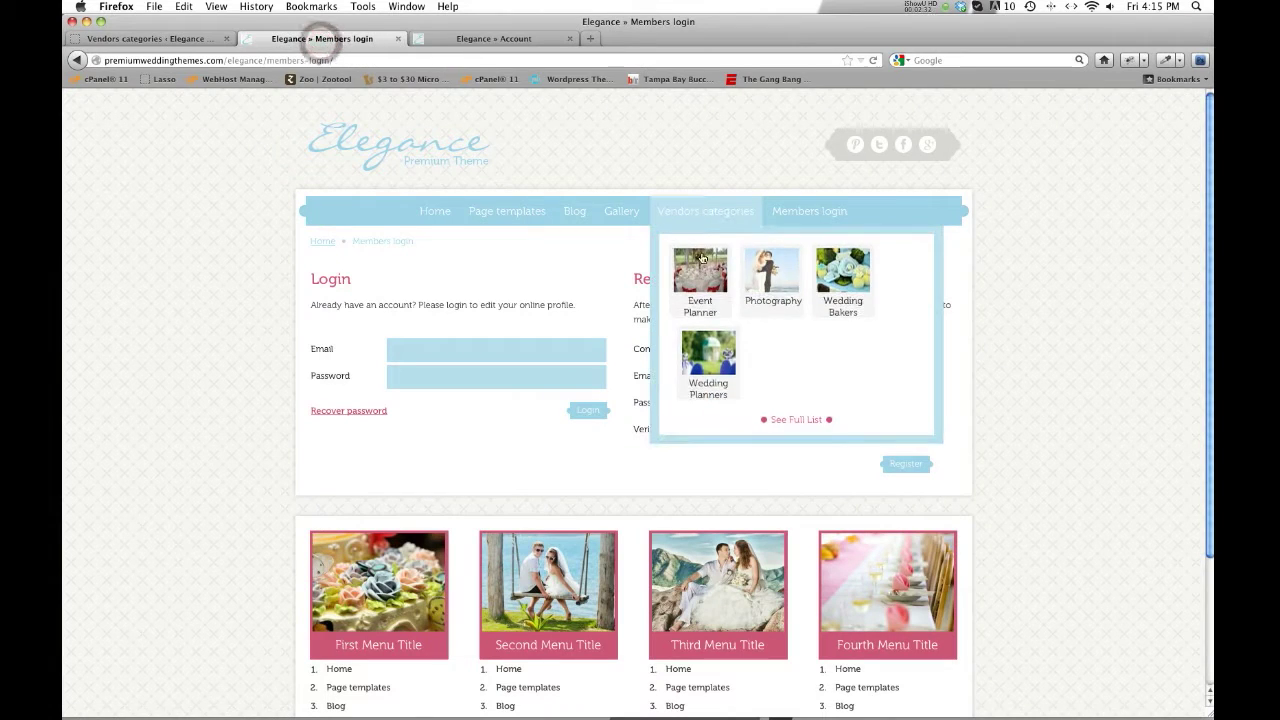
left_click(688, 210)
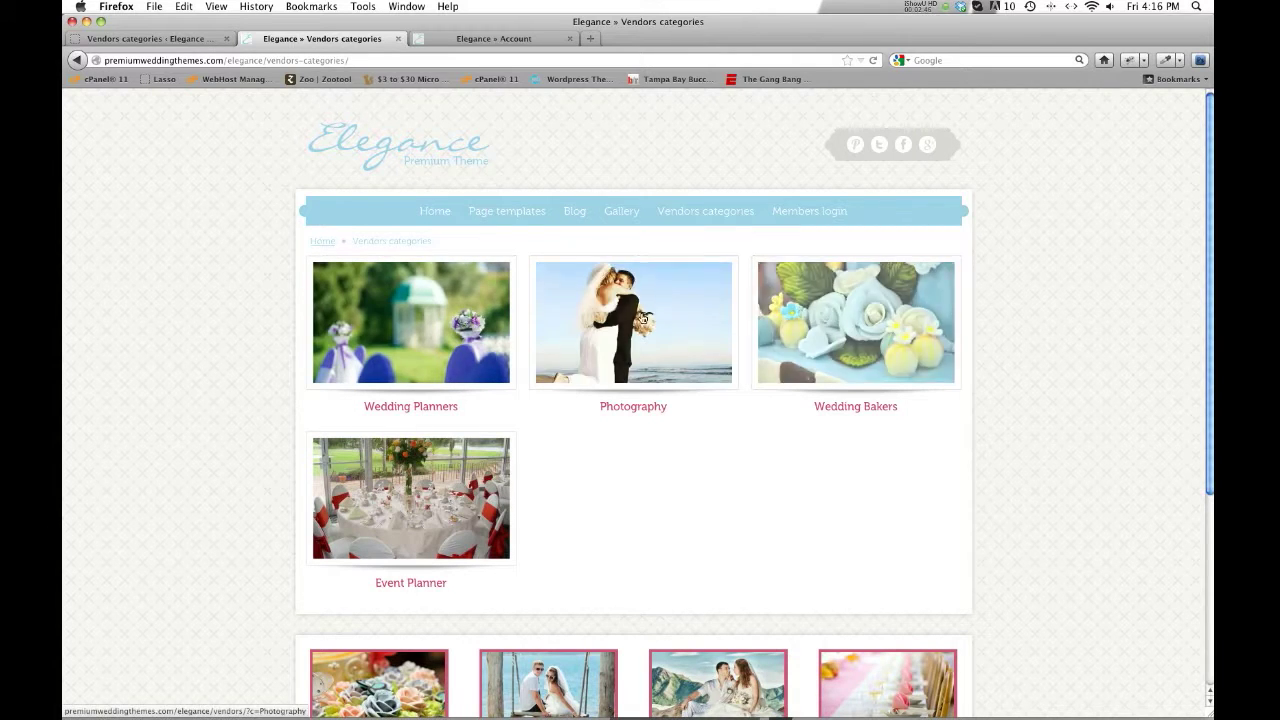
left_click(161, 40)
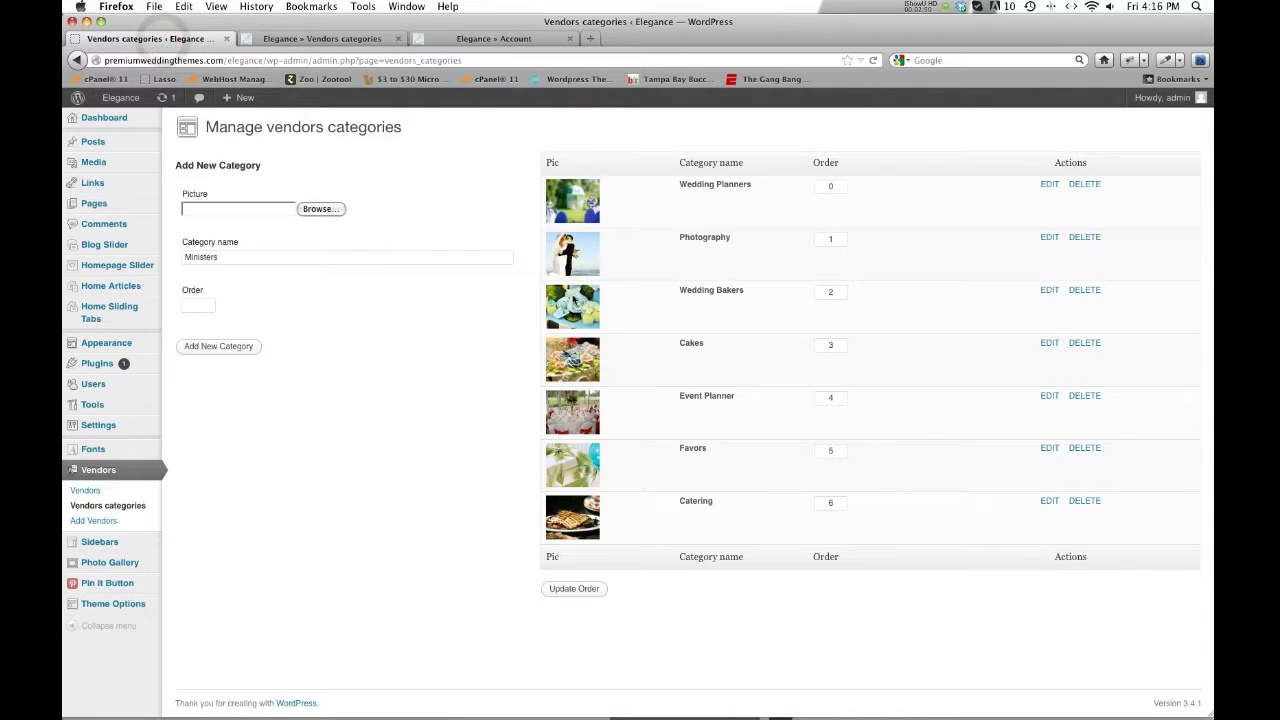
Set the order of Wedding Bakers to 6 and Catering to 2, and update the category order
left_click(361, 380)
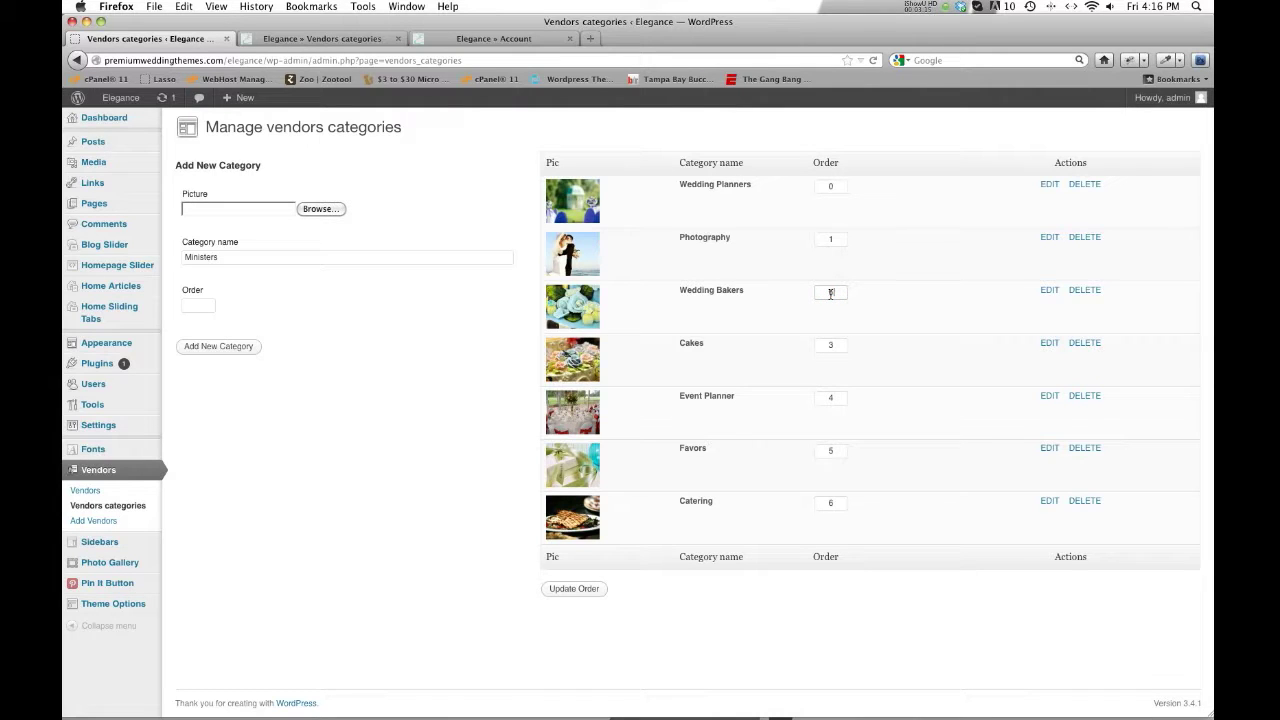
double_click(833, 504)
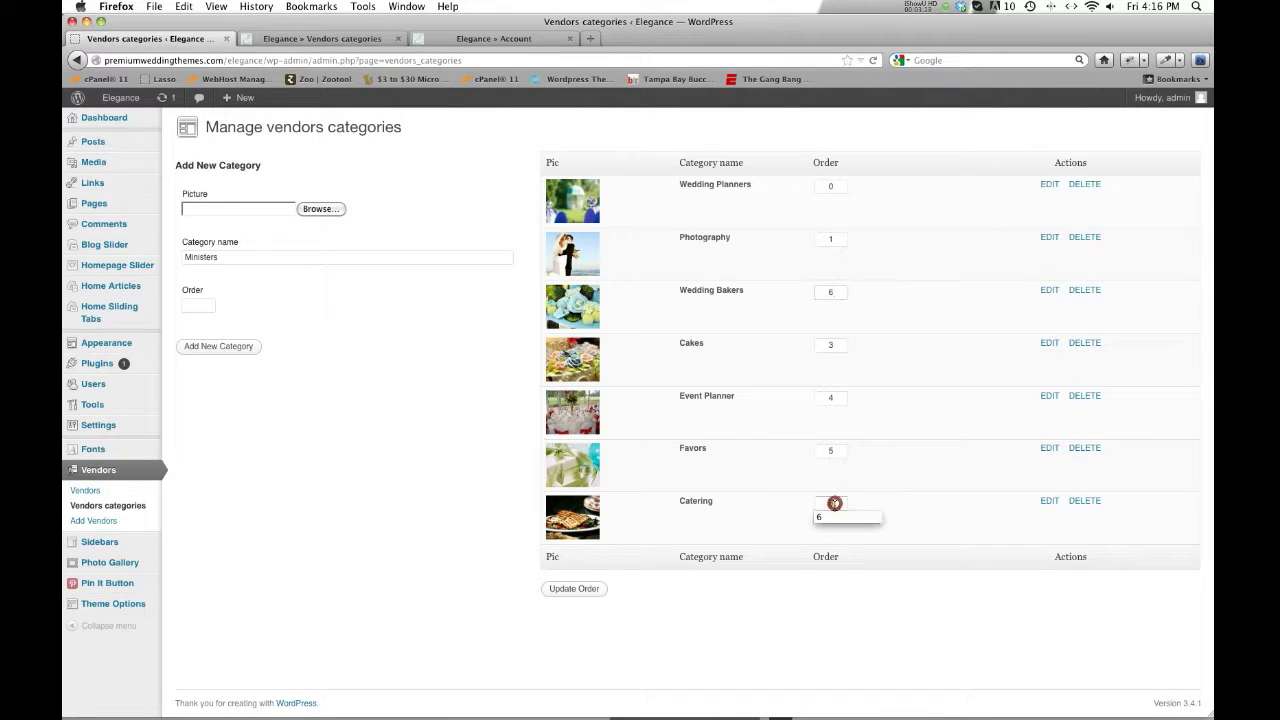
type("2")
left_click(563, 591)
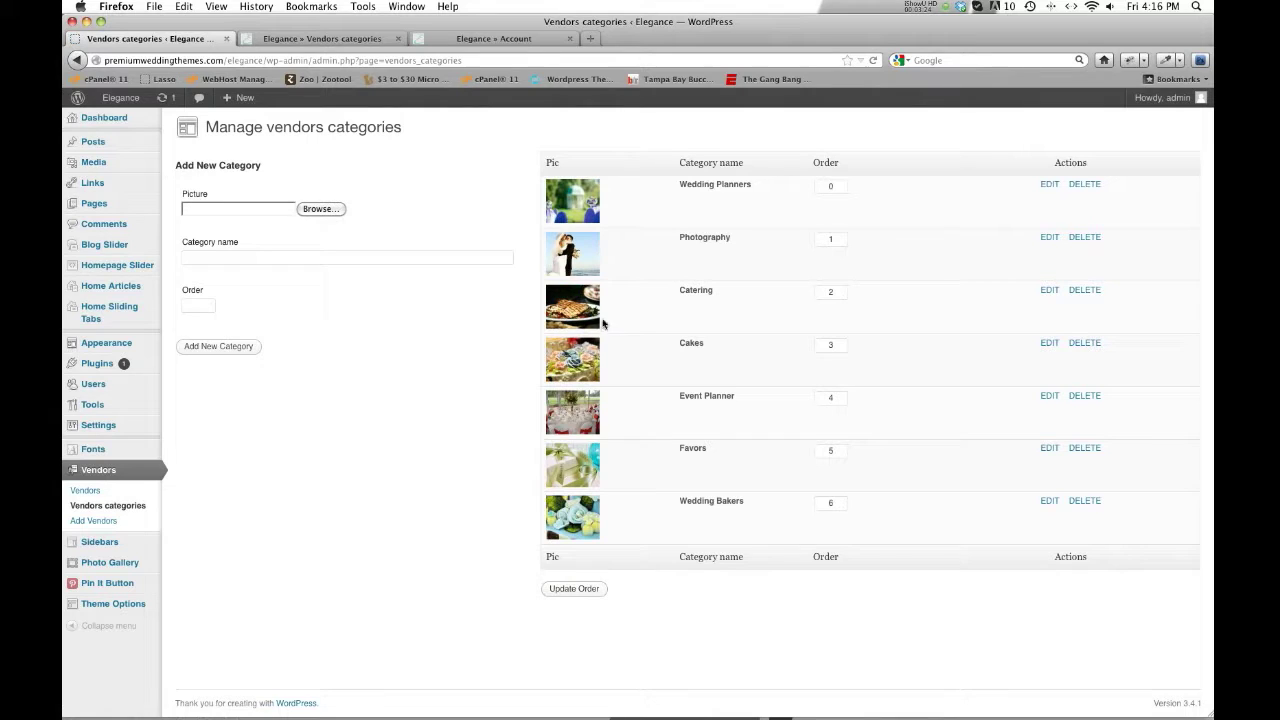
Reload the live vendors categories page to check the category order, and return to the admin
left_click(343, 38)
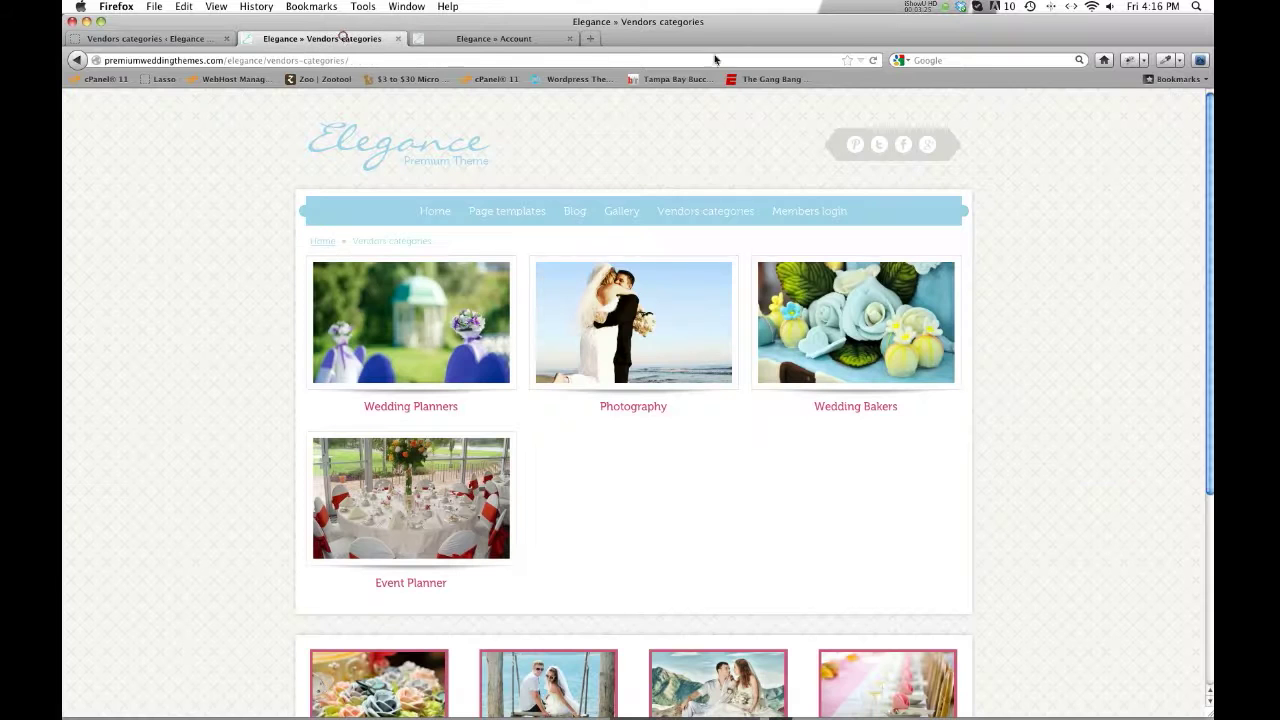
left_click(872, 60)
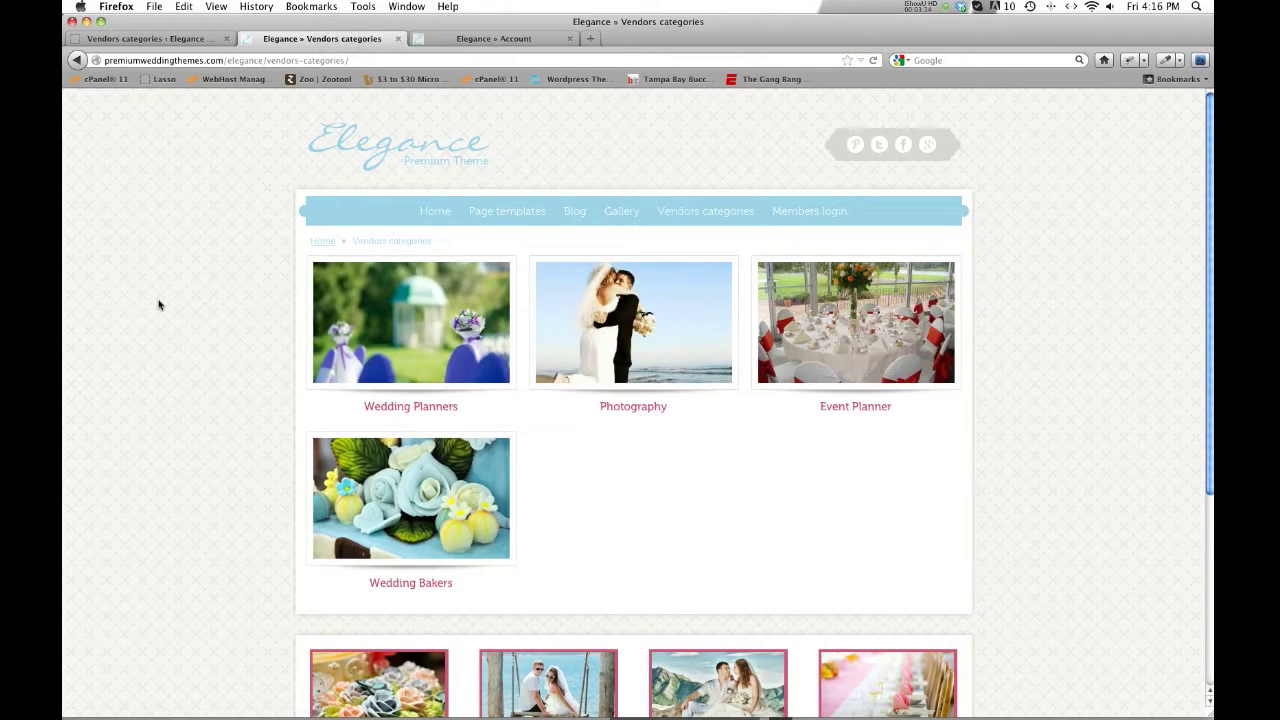
left_click(137, 40)
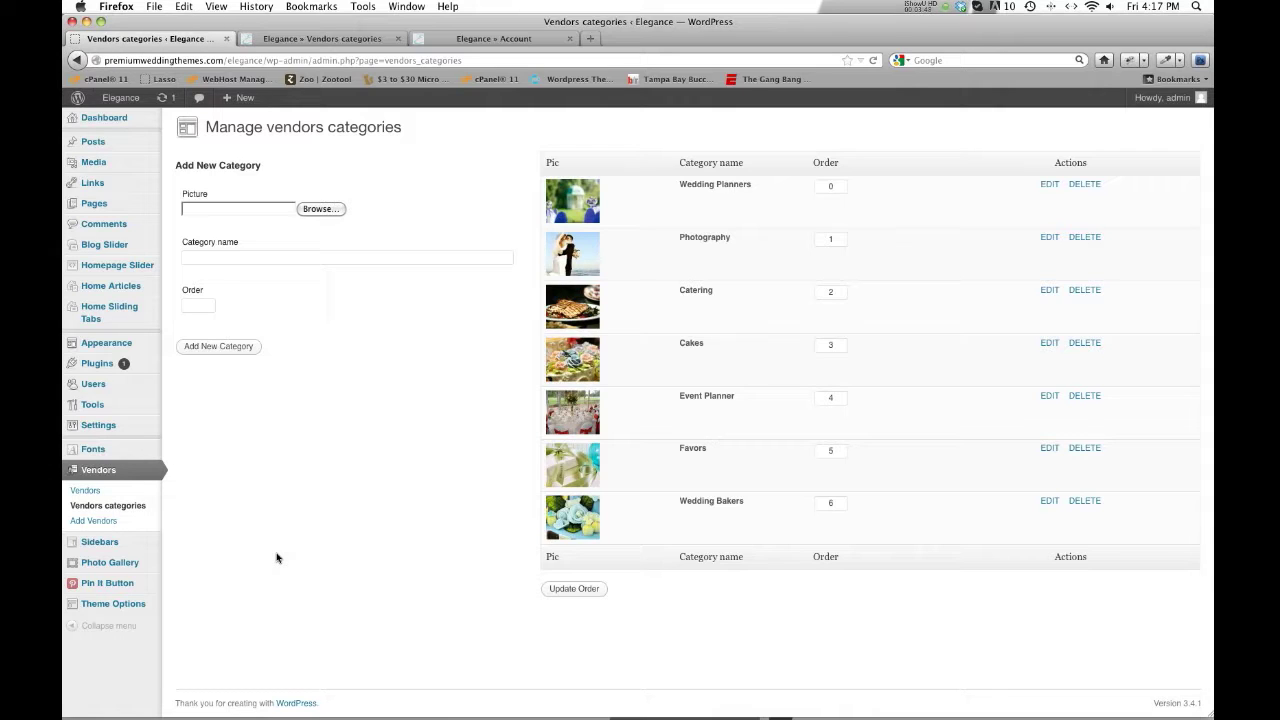
left_click(336, 39)
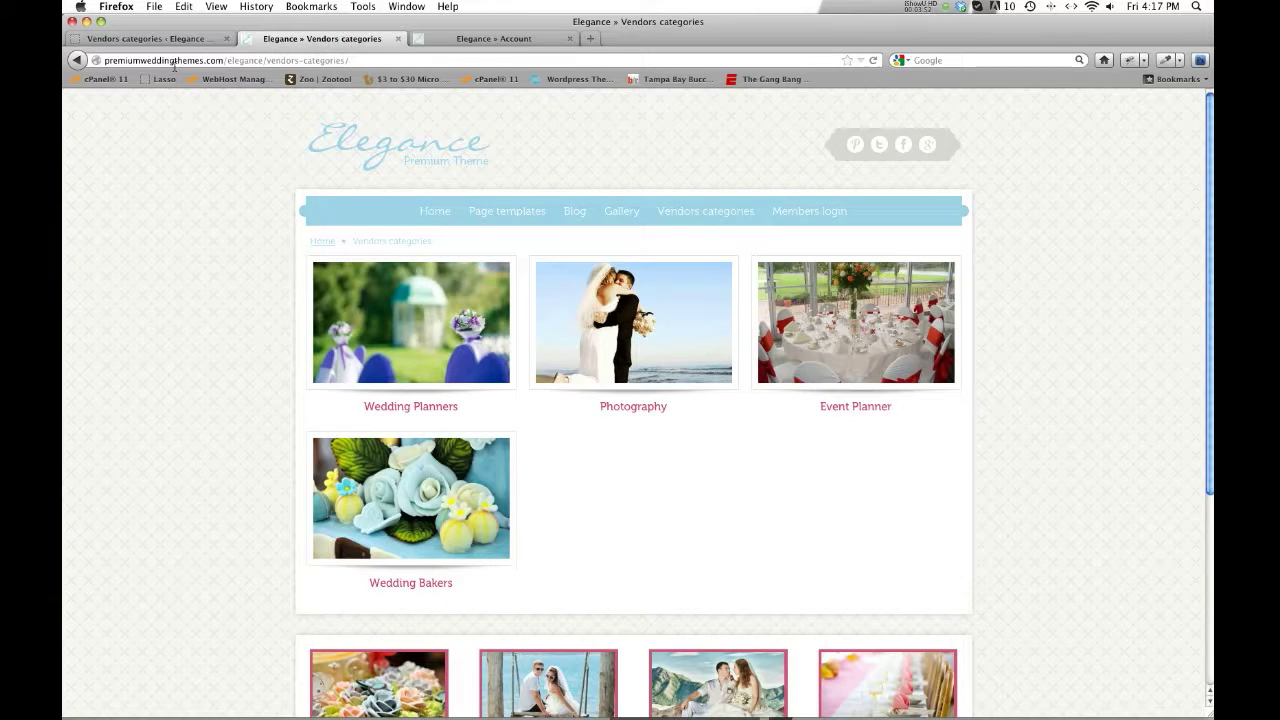
left_click(180, 39)
Open the form for adding a vendor and examine its login, category, company, social, description and validity date fields
left_click(379, 501)
left_click(111, 522)
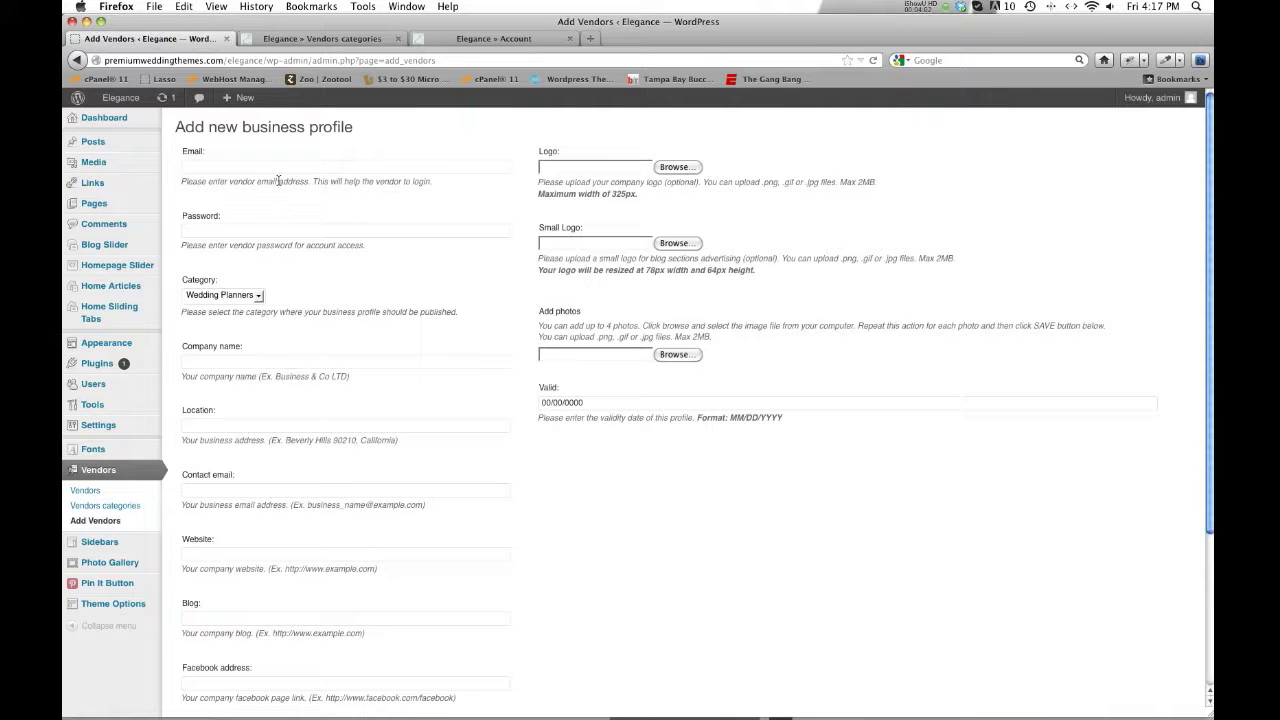
left_click(277, 173)
left_click(232, 226)
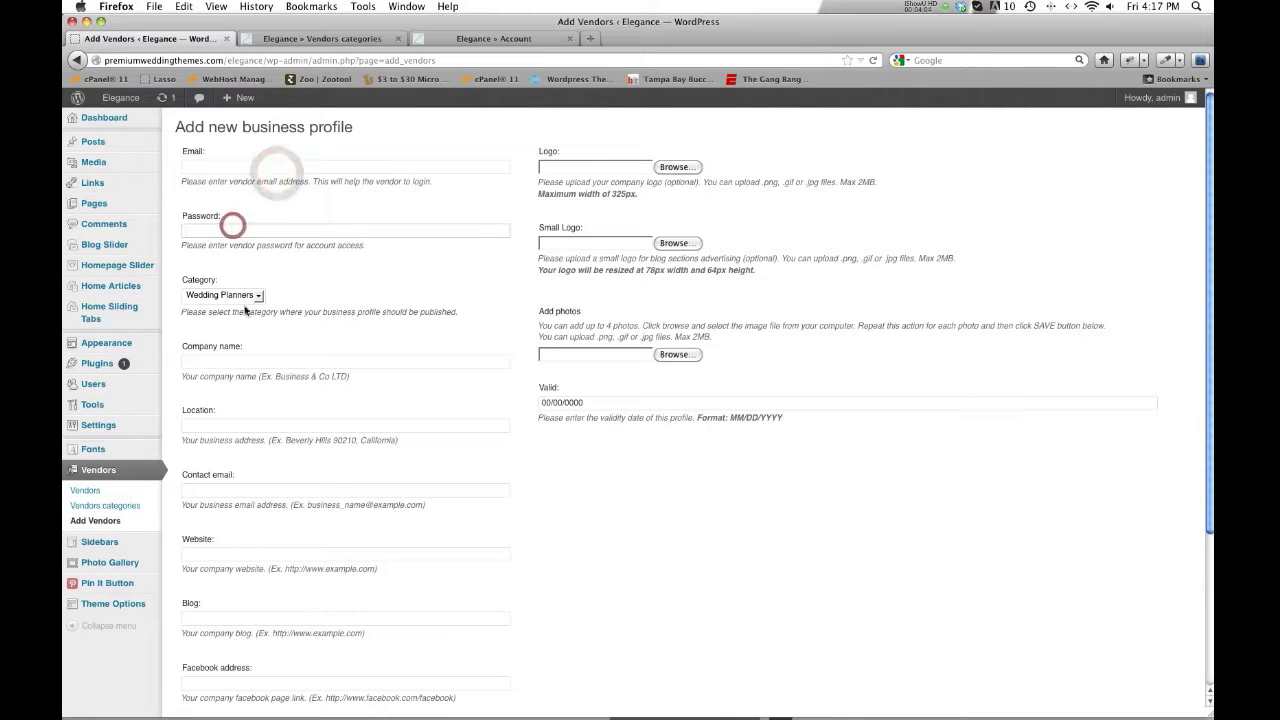
left_click(257, 295)
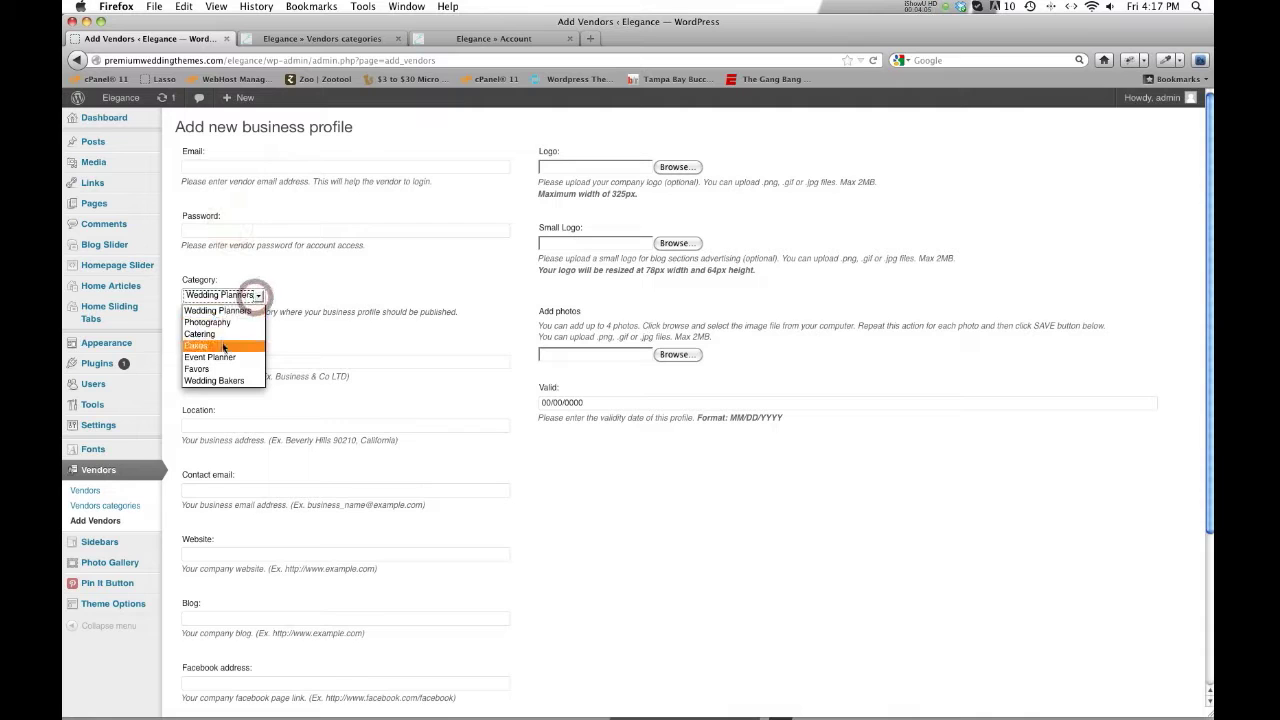
left_click(407, 316)
left_click(274, 362)
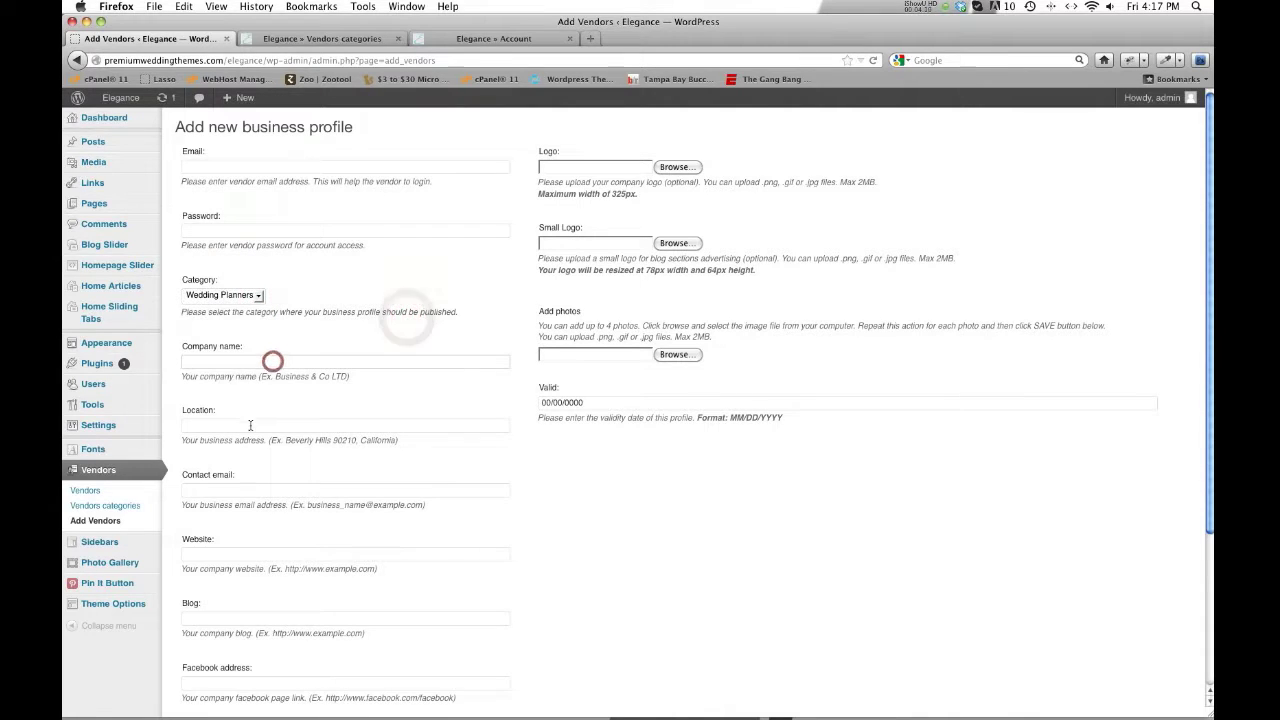
scroll(251, 428, "down", 4)
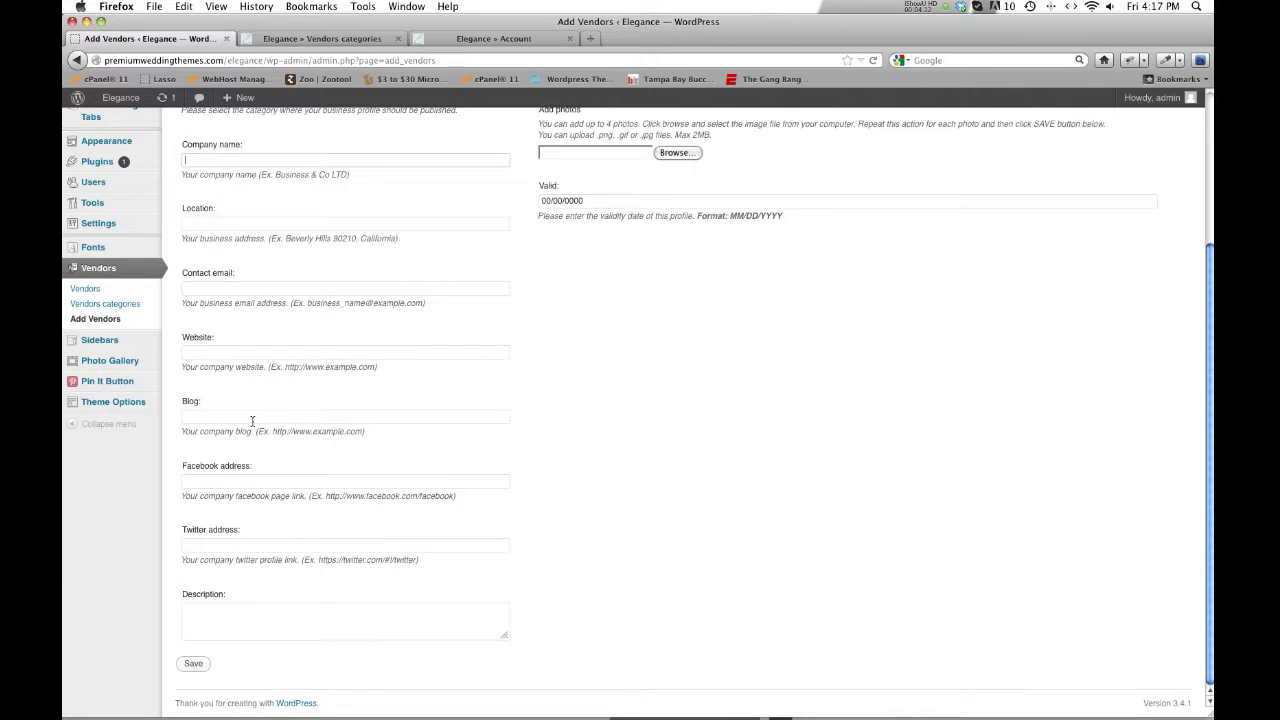
scroll(646, 458, "up", 4)
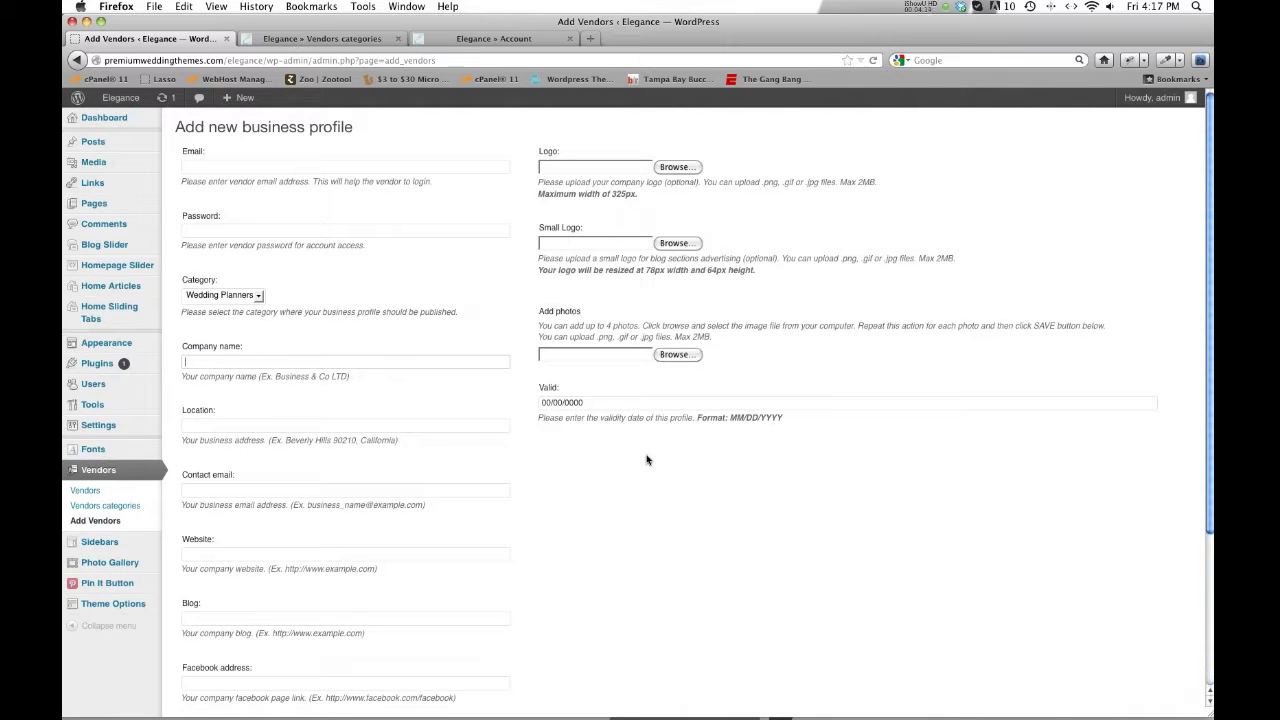
left_click(607, 403)
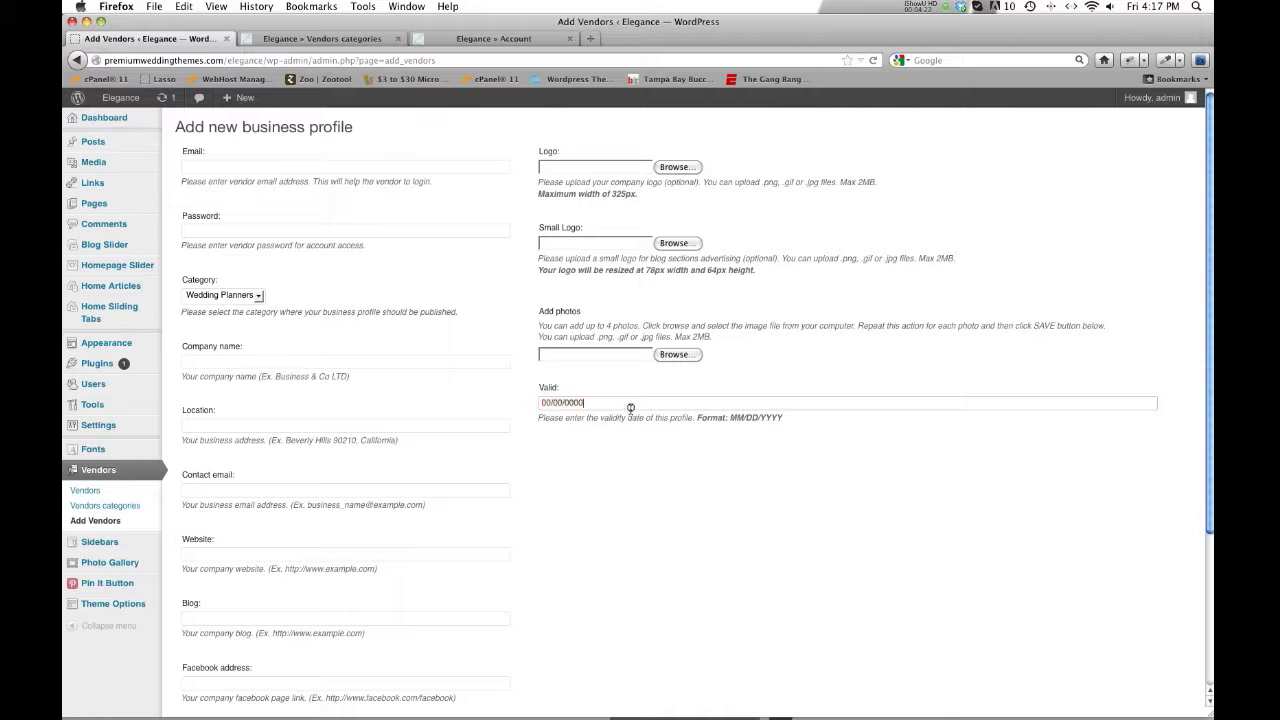
Examine the validity date field and its MM/DD/YYYY format on the new vendor form
left_click(597, 486)
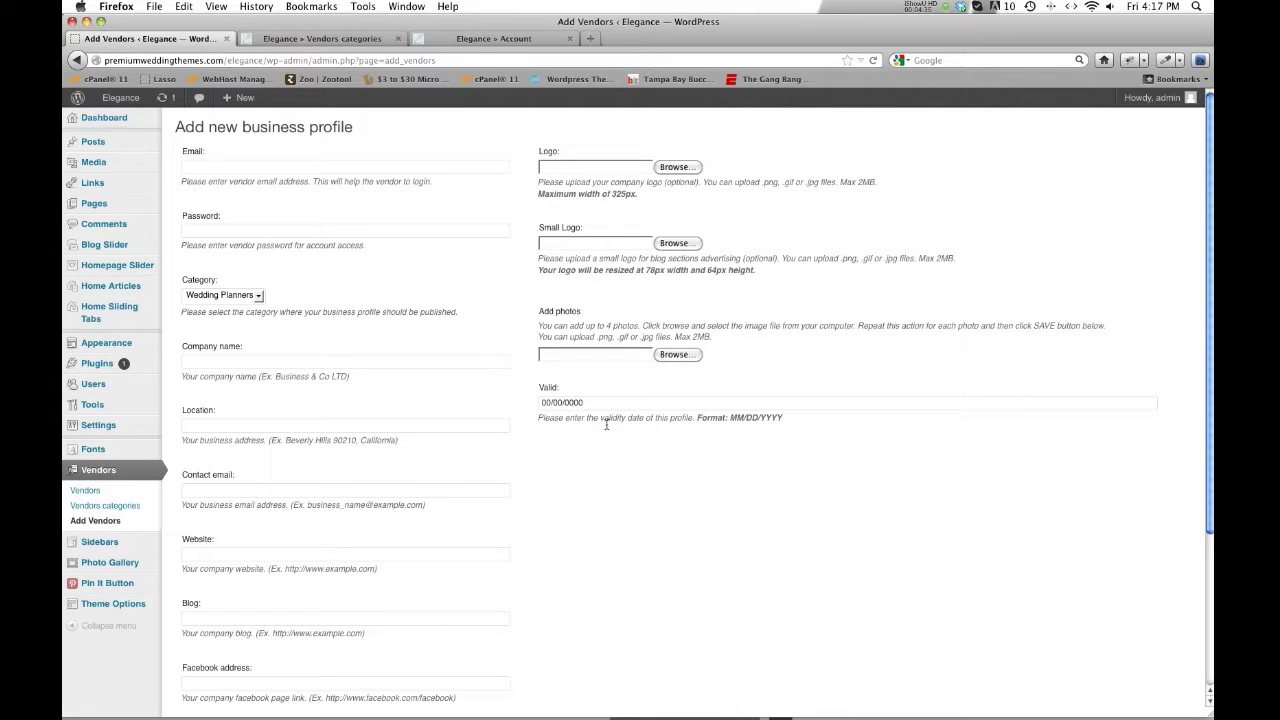
left_click(578, 402)
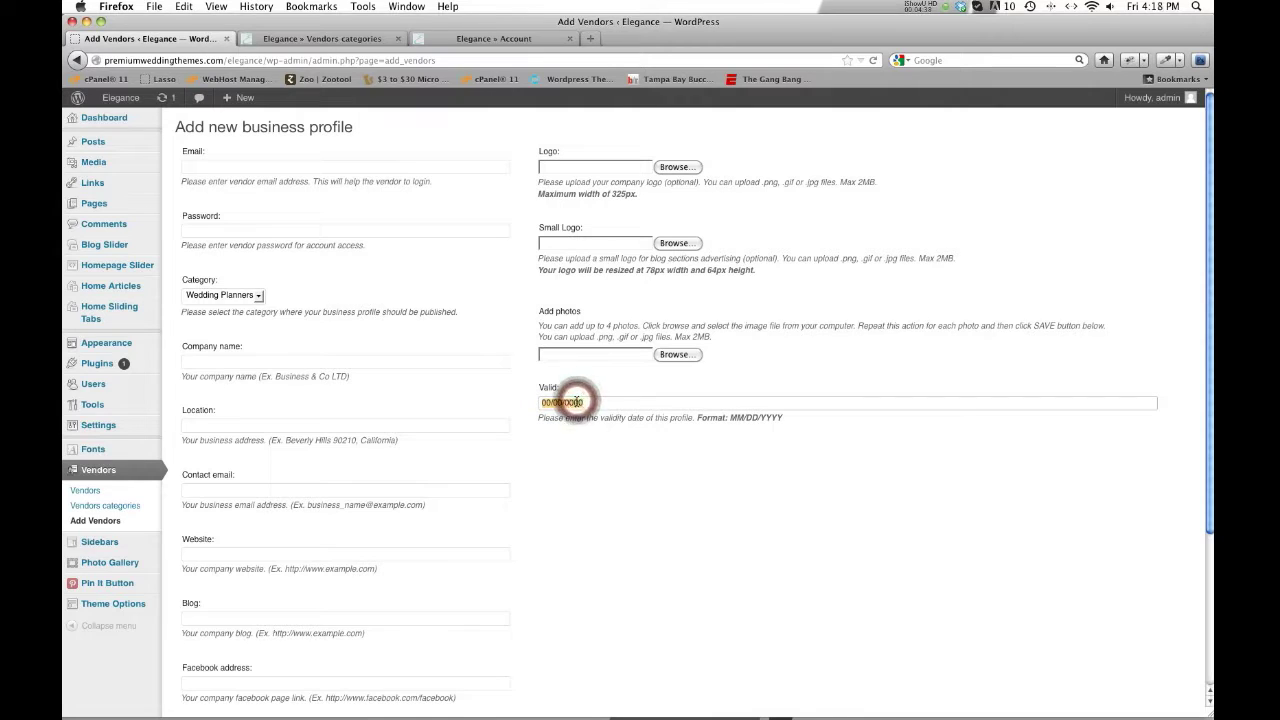
left_click(585, 466)
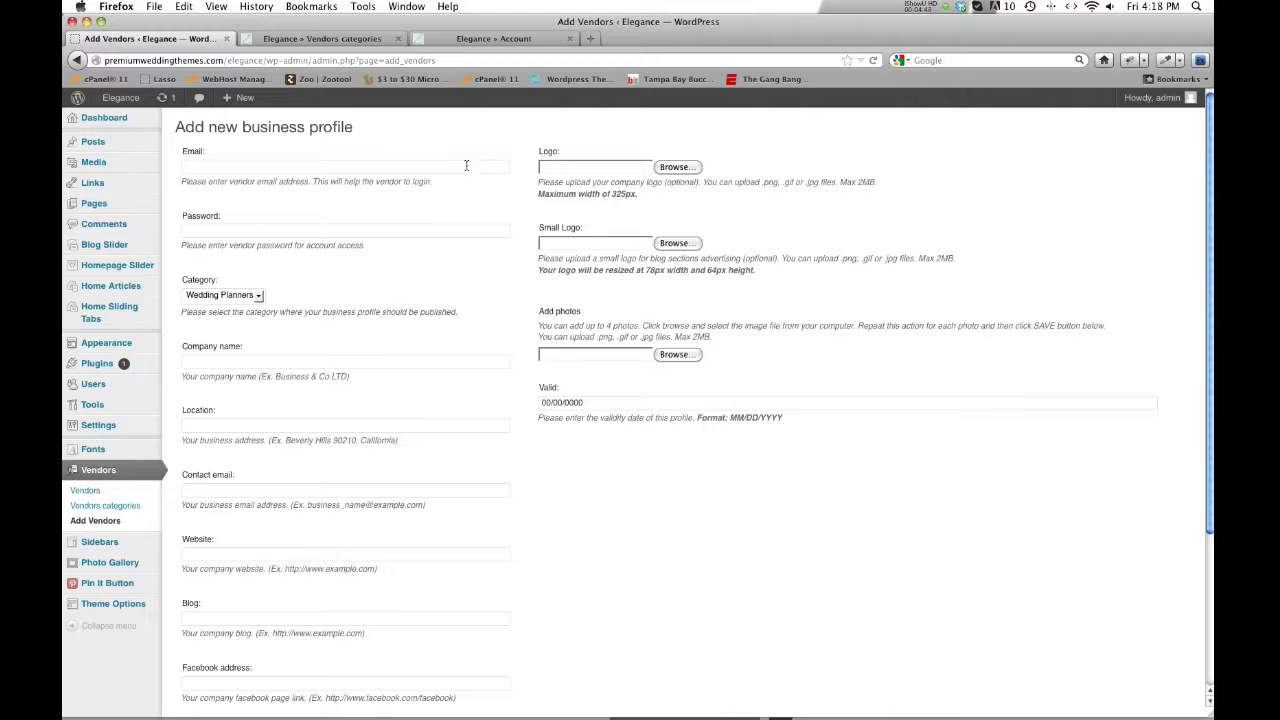
View the Photography category and the Brilliant Photography profile with its second photo on the live site, and return to the admin
left_click(290, 38)
left_click(634, 352)
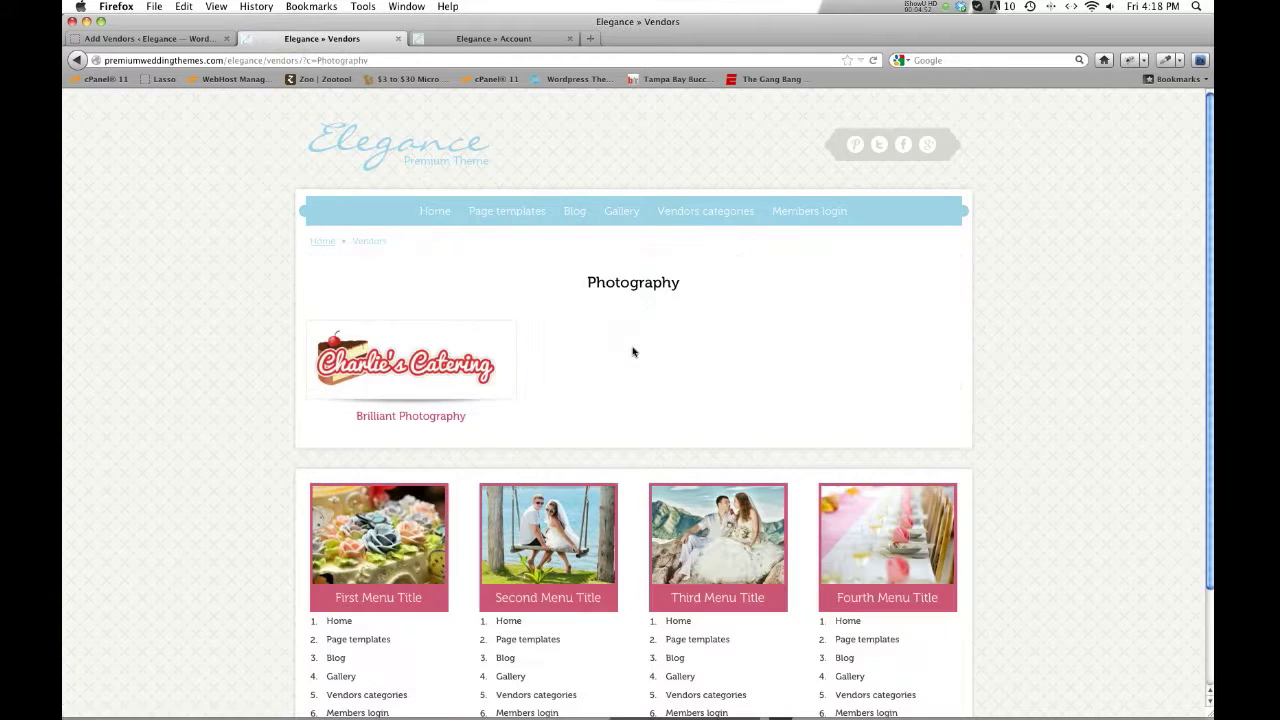
left_click(307, 342)
left_click(443, 362)
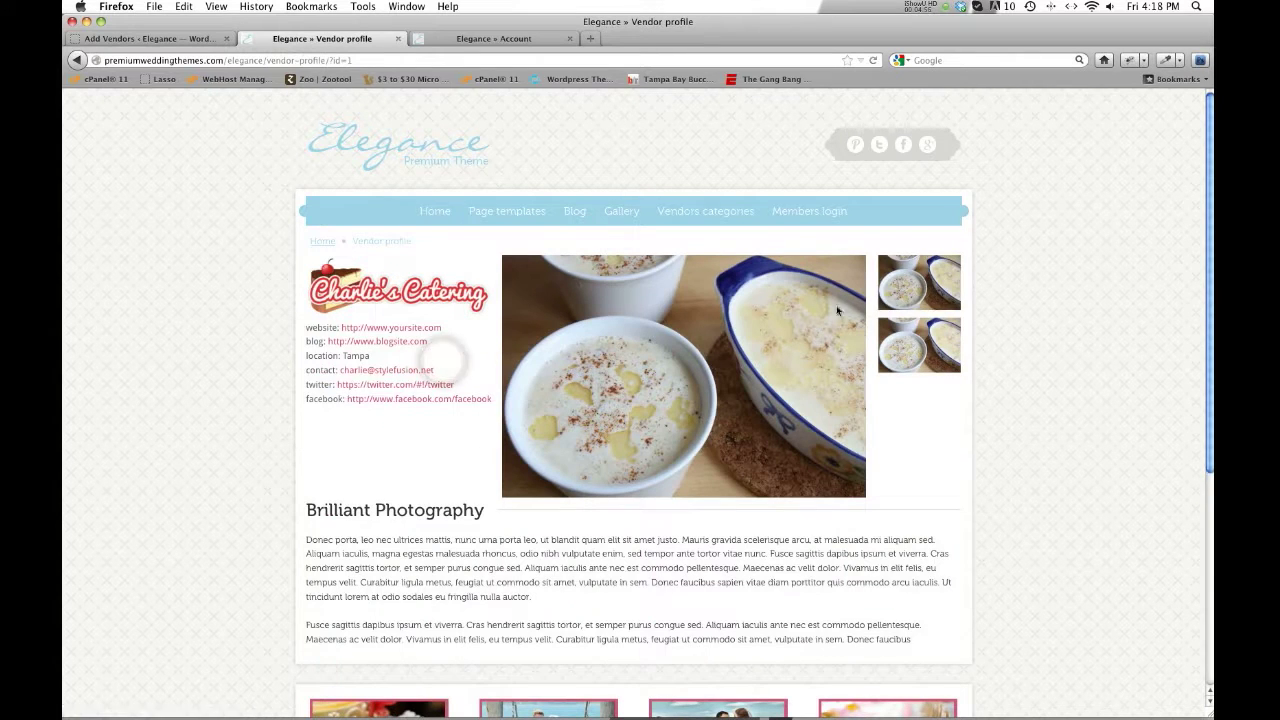
left_click(921, 354)
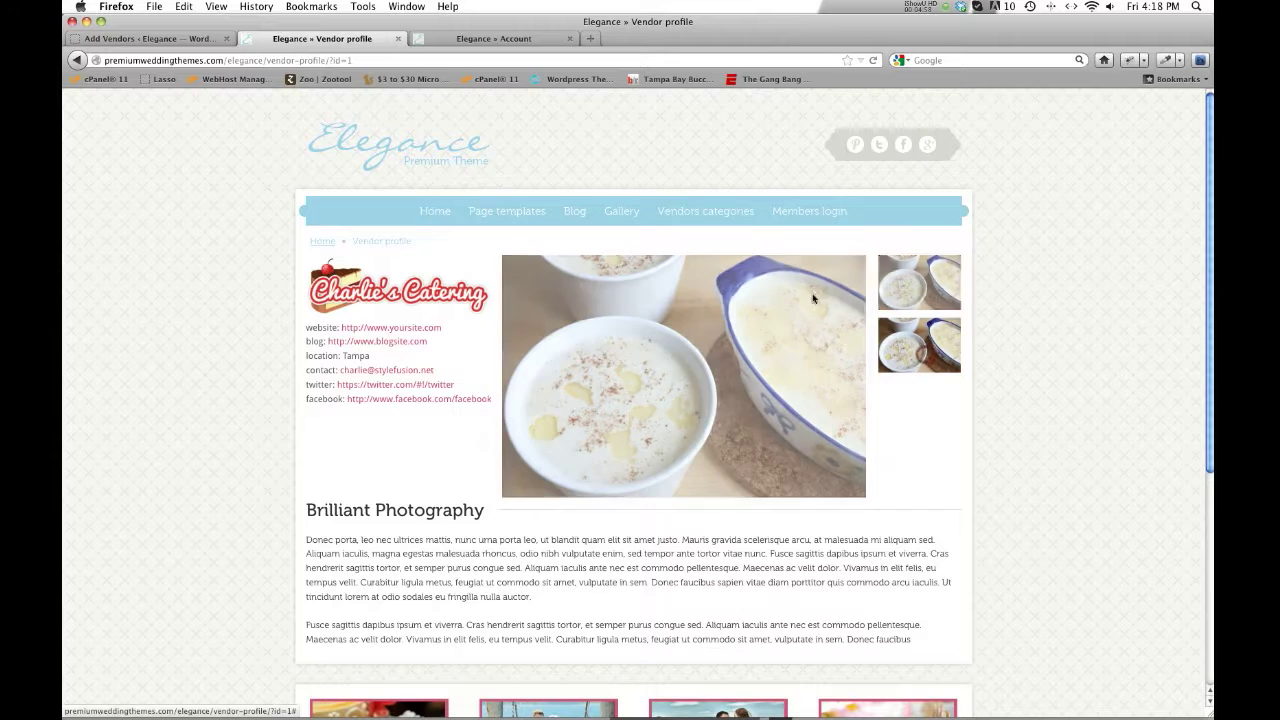
left_click(168, 39)
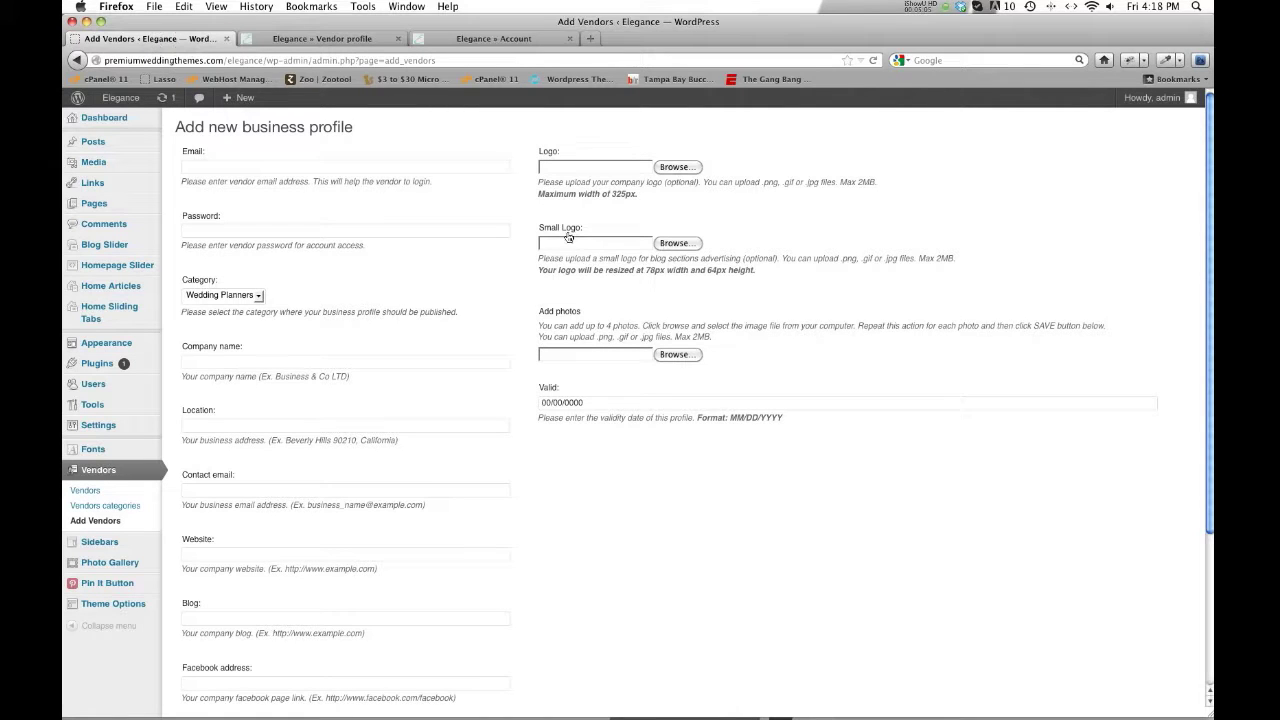
Look at the vendor logo on the live profile and in the Wedding Planners category, and return to the add vendor form
left_click(343, 39)
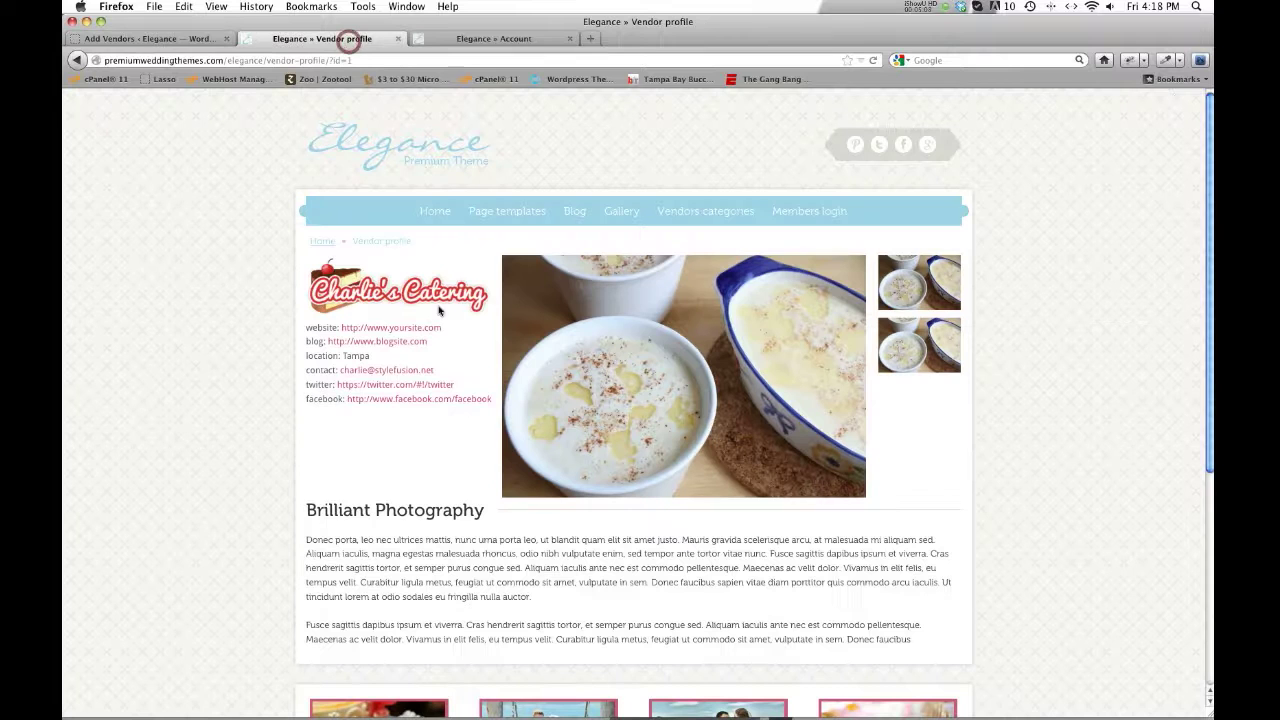
left_click(676, 219)
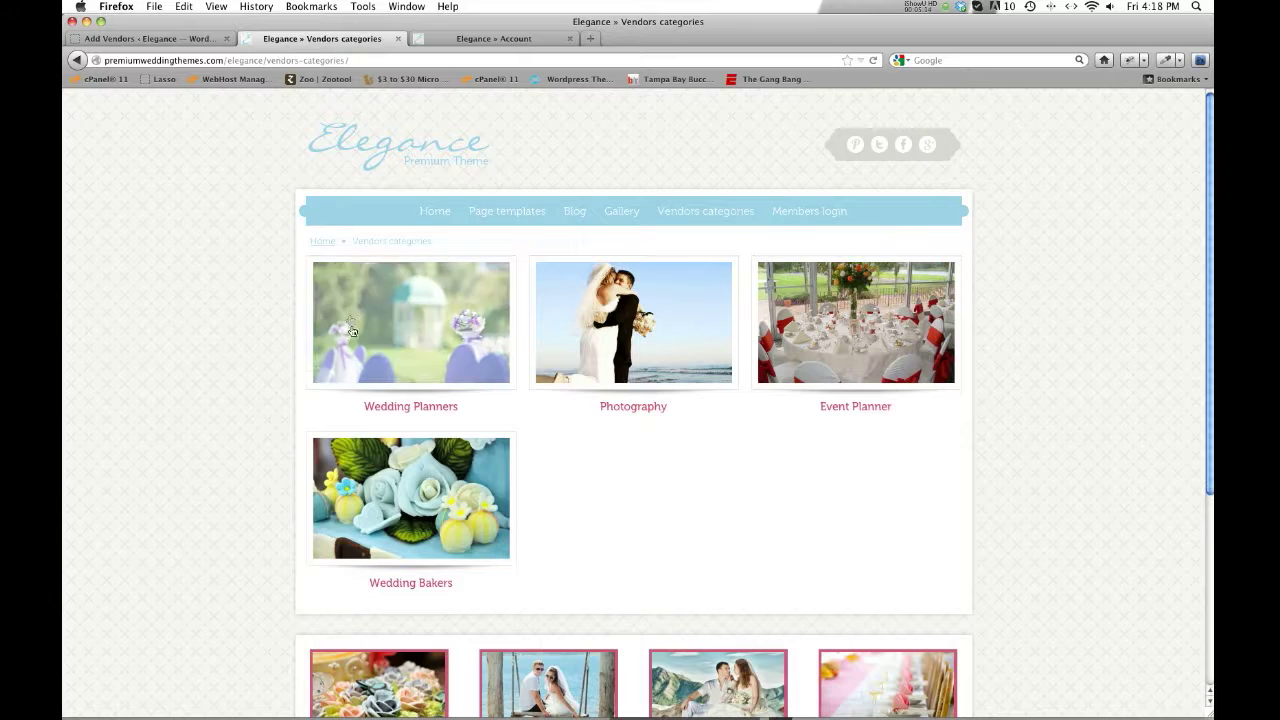
left_click(380, 377)
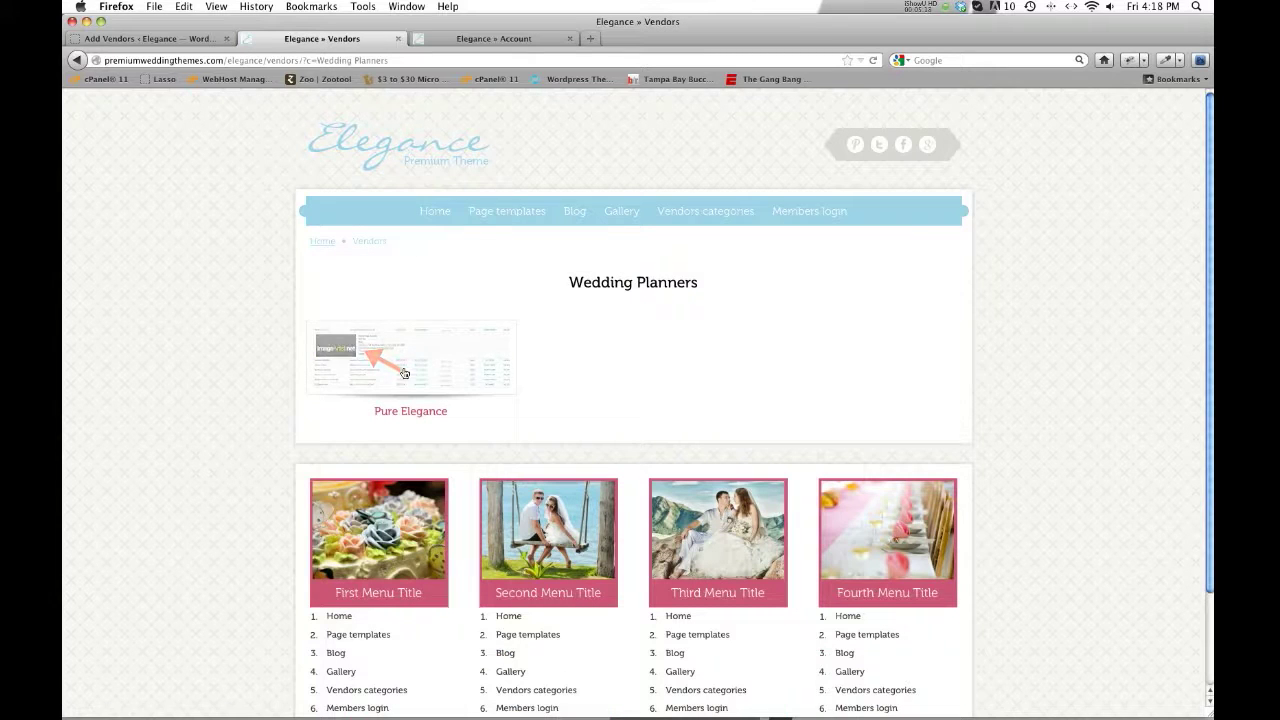
left_click(76, 60)
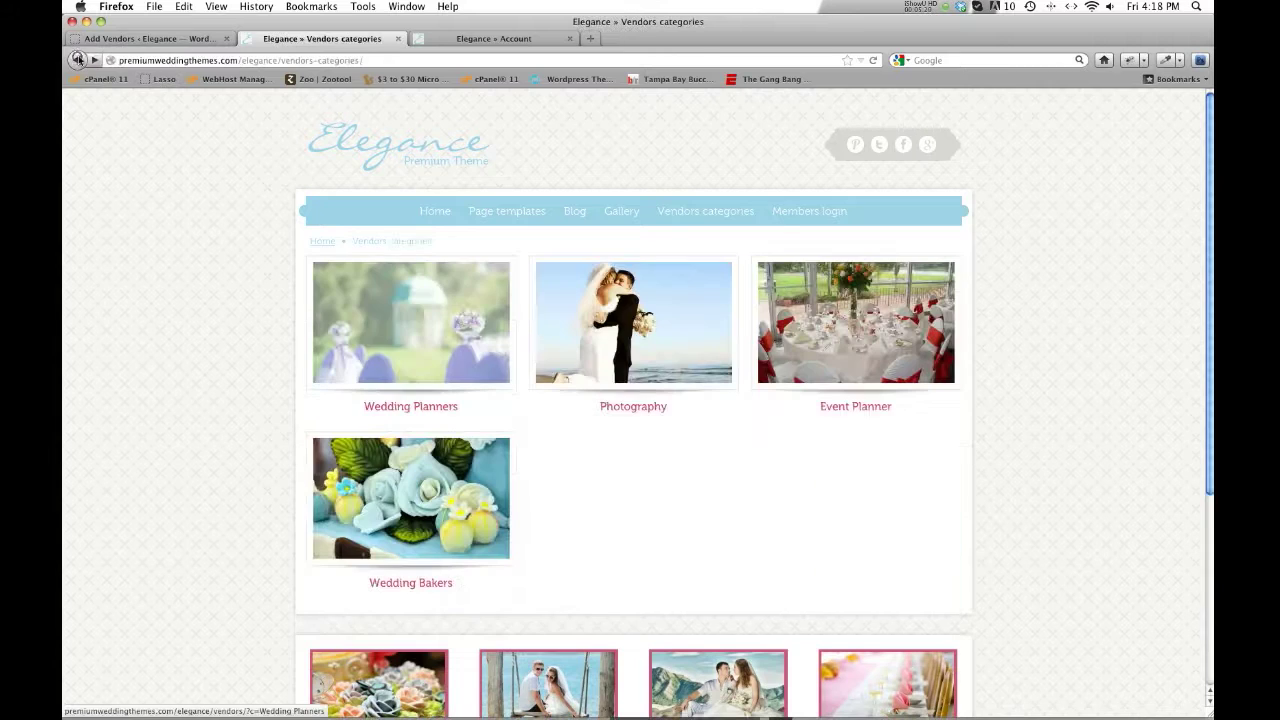
left_click(157, 40)
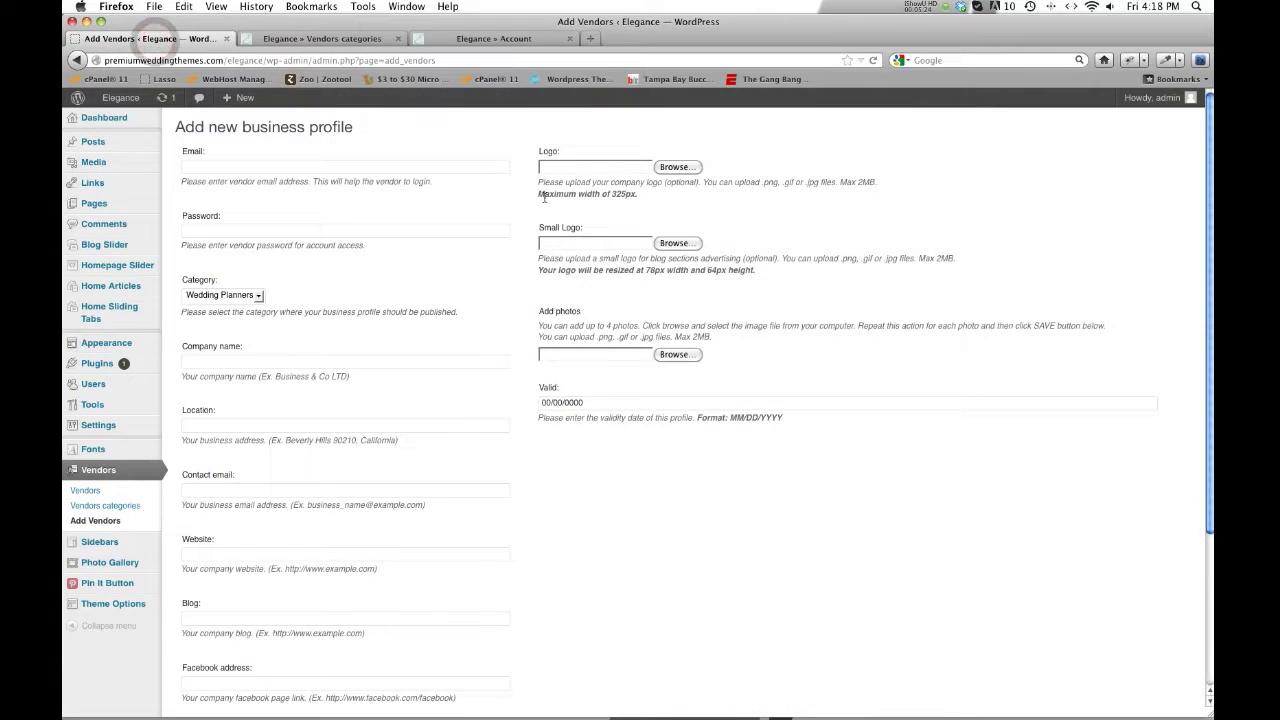
Examine the hand-picked vendors and vendors categories in the live blog's sidebar, and return to the add vendor form
left_click(322, 40)
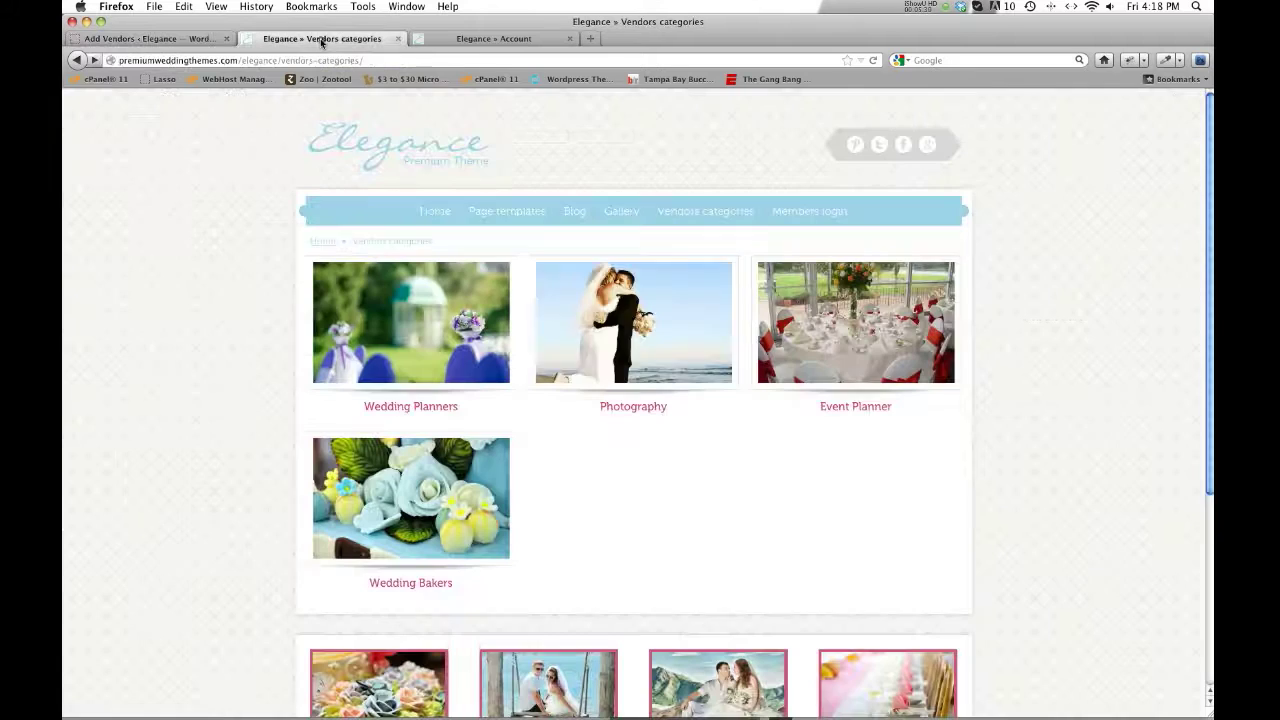
left_click(576, 214)
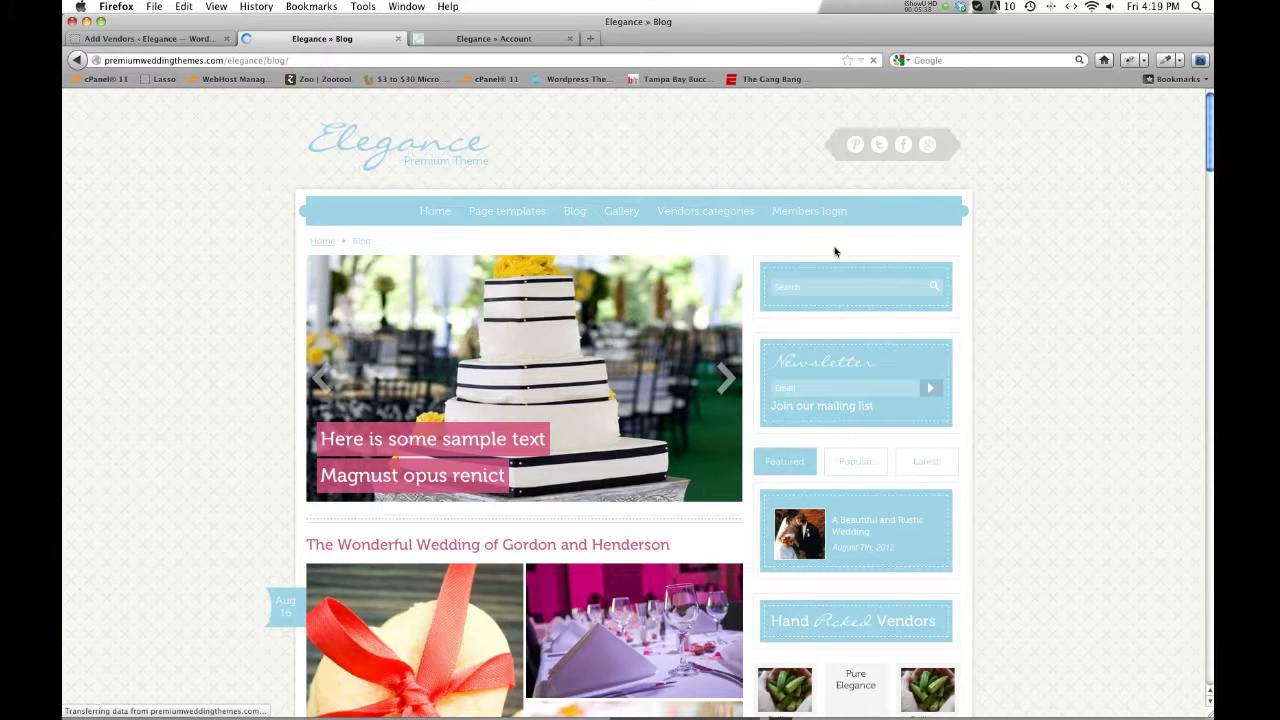
scroll(836, 250, "down", 5)
scroll(852, 445, "down", 4)
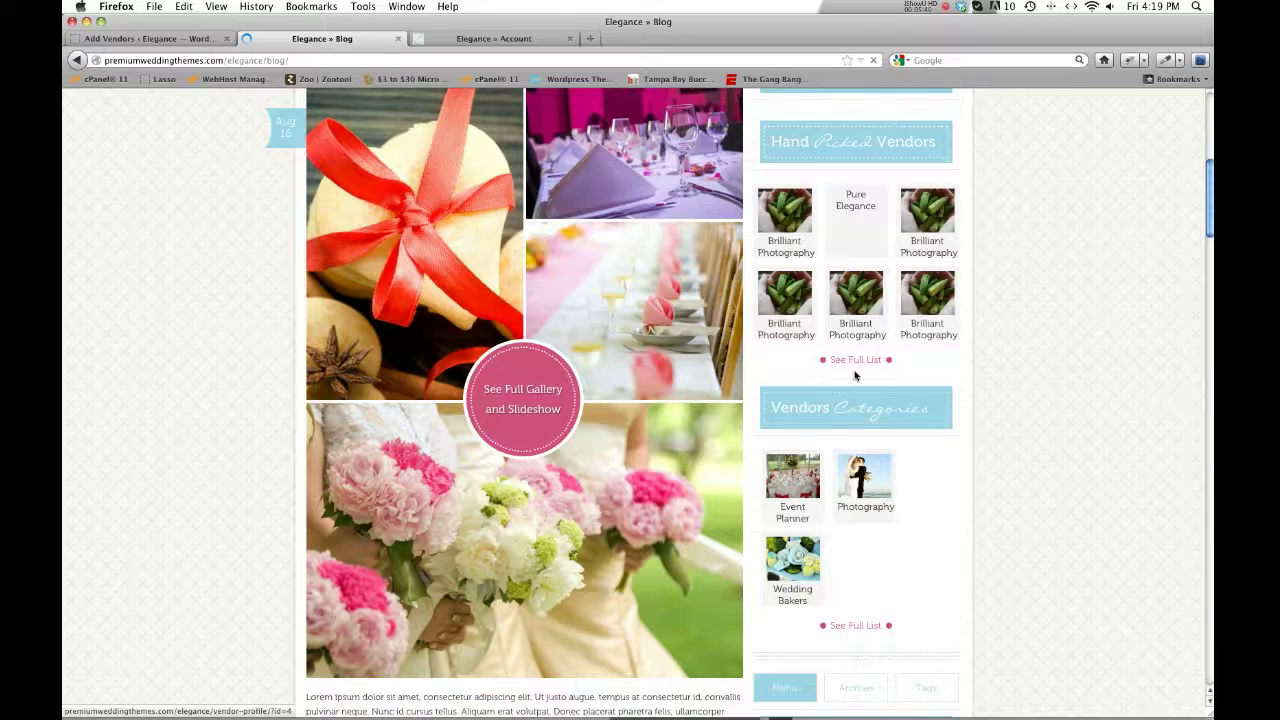
scroll(852, 374, "up", 3)
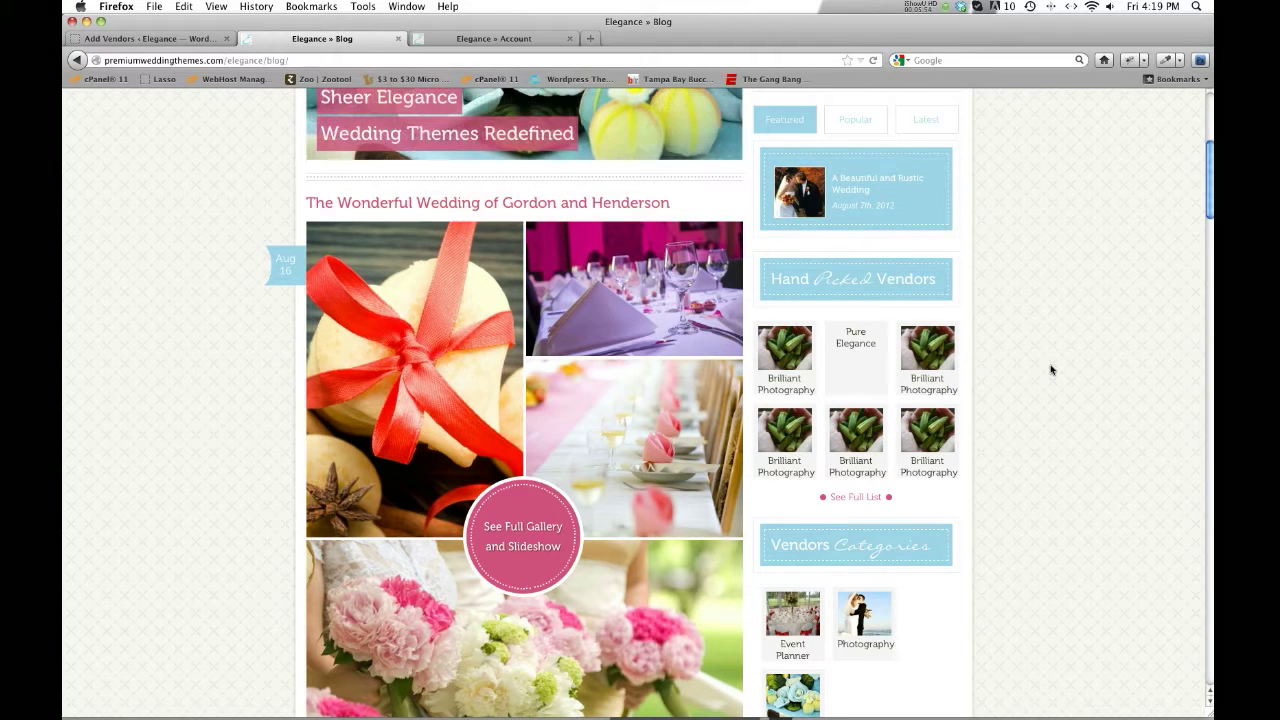
left_click(1061, 374)
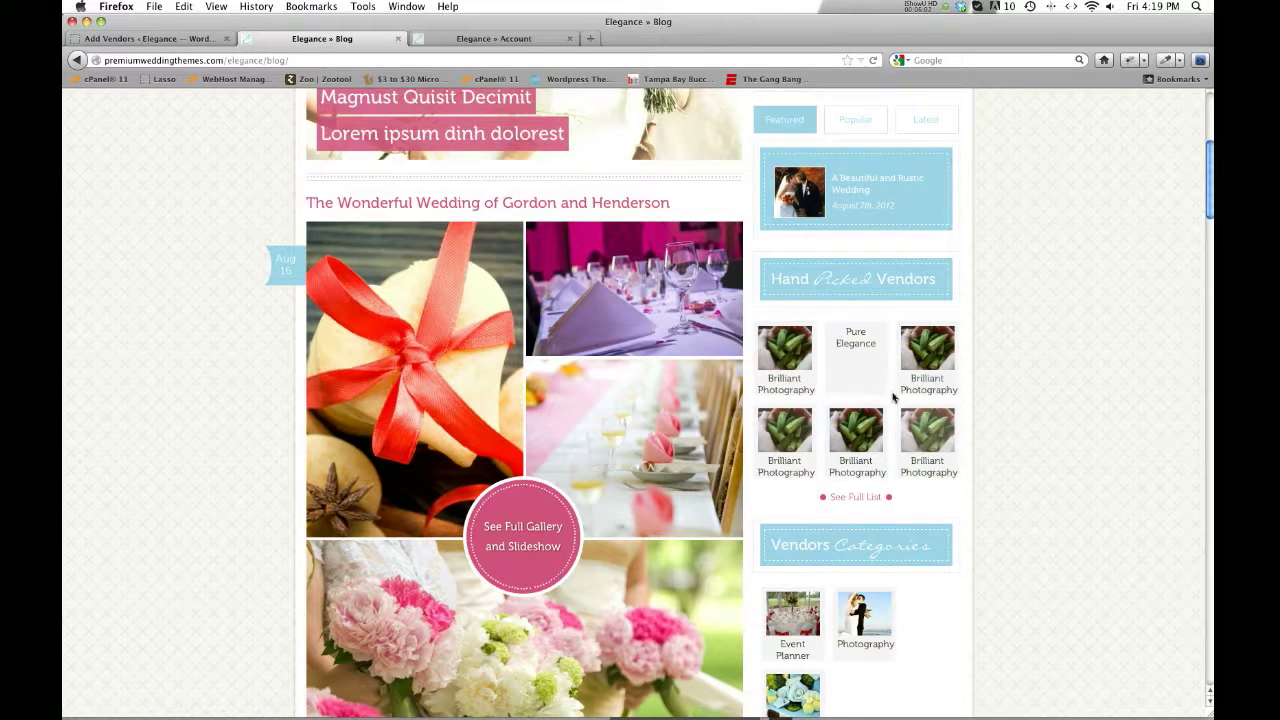
left_click(150, 38)
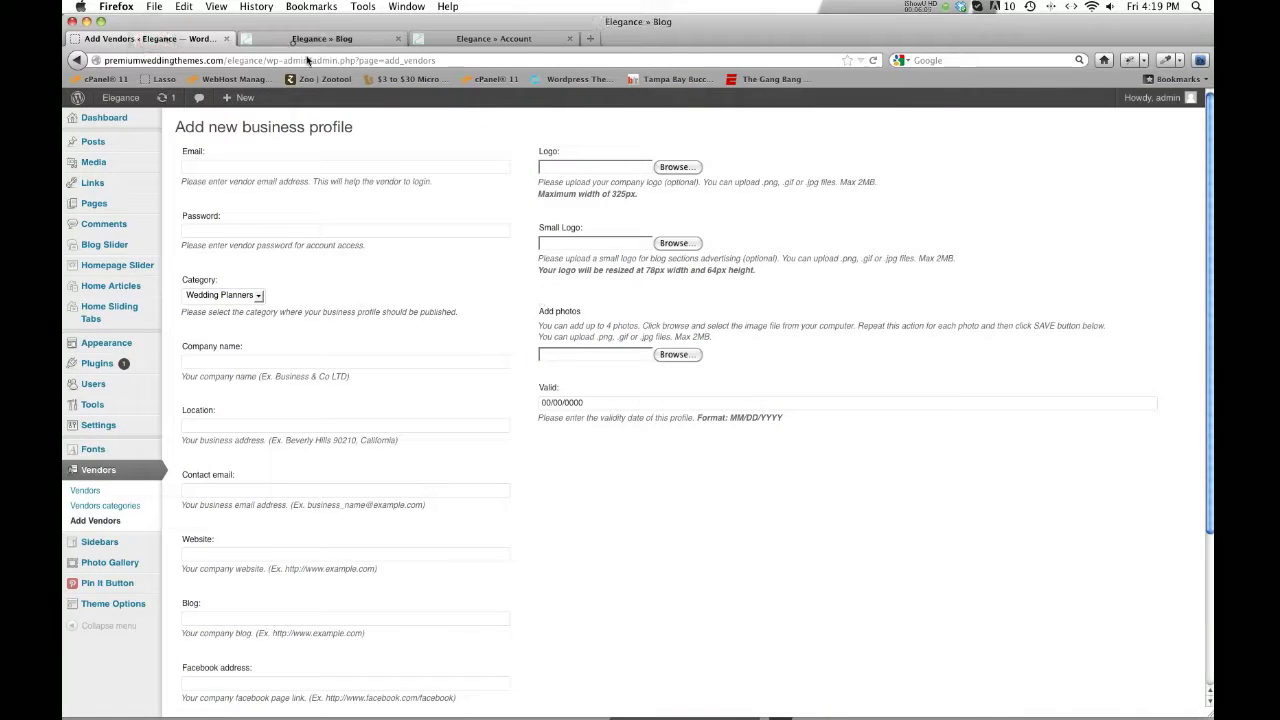
Compare the small vendor logos in the blog sidebar with the add vendor form's fields, and open the vendors management list
left_click(298, 40)
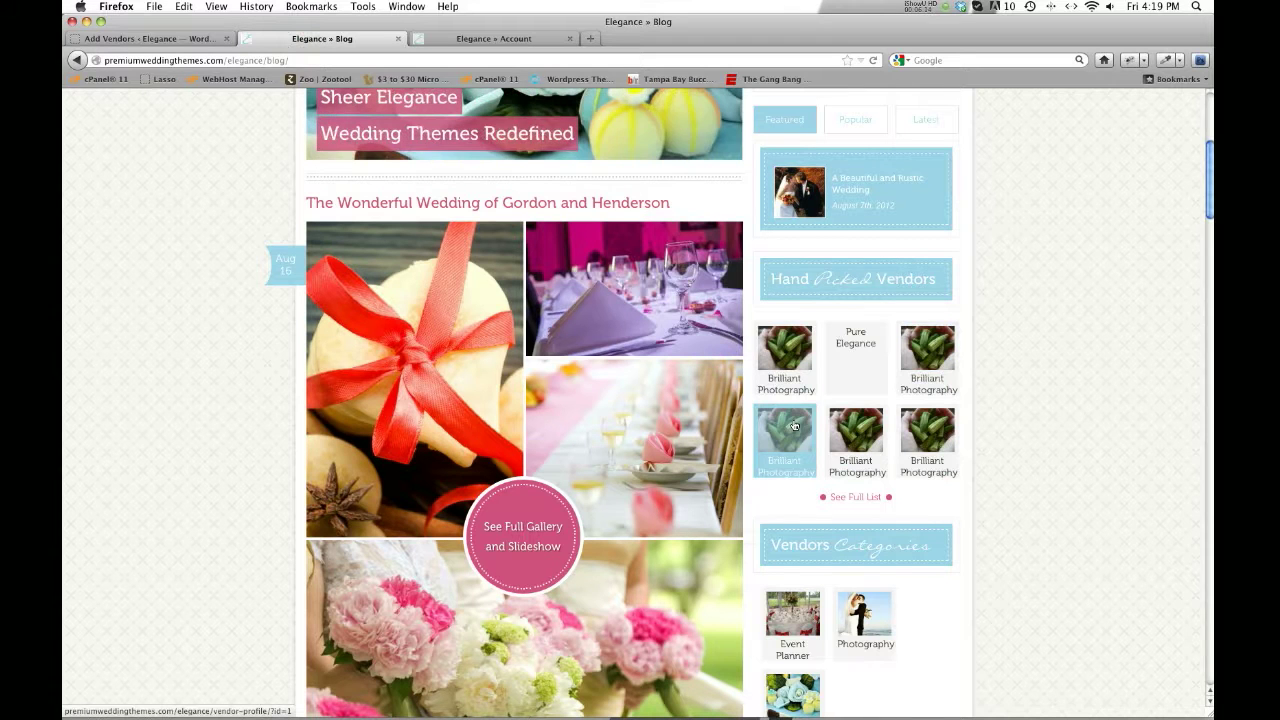
scroll(1057, 323, "up", 1)
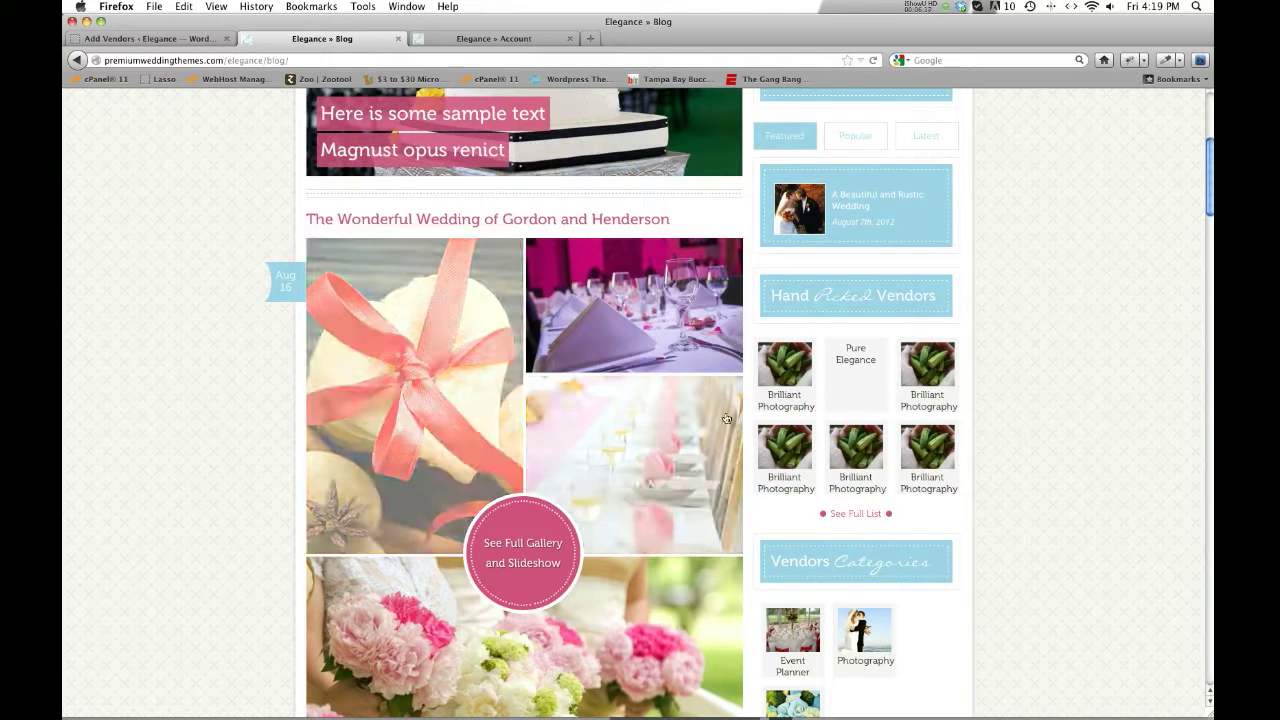
left_click(179, 39)
scroll(600, 420, "down", 5)
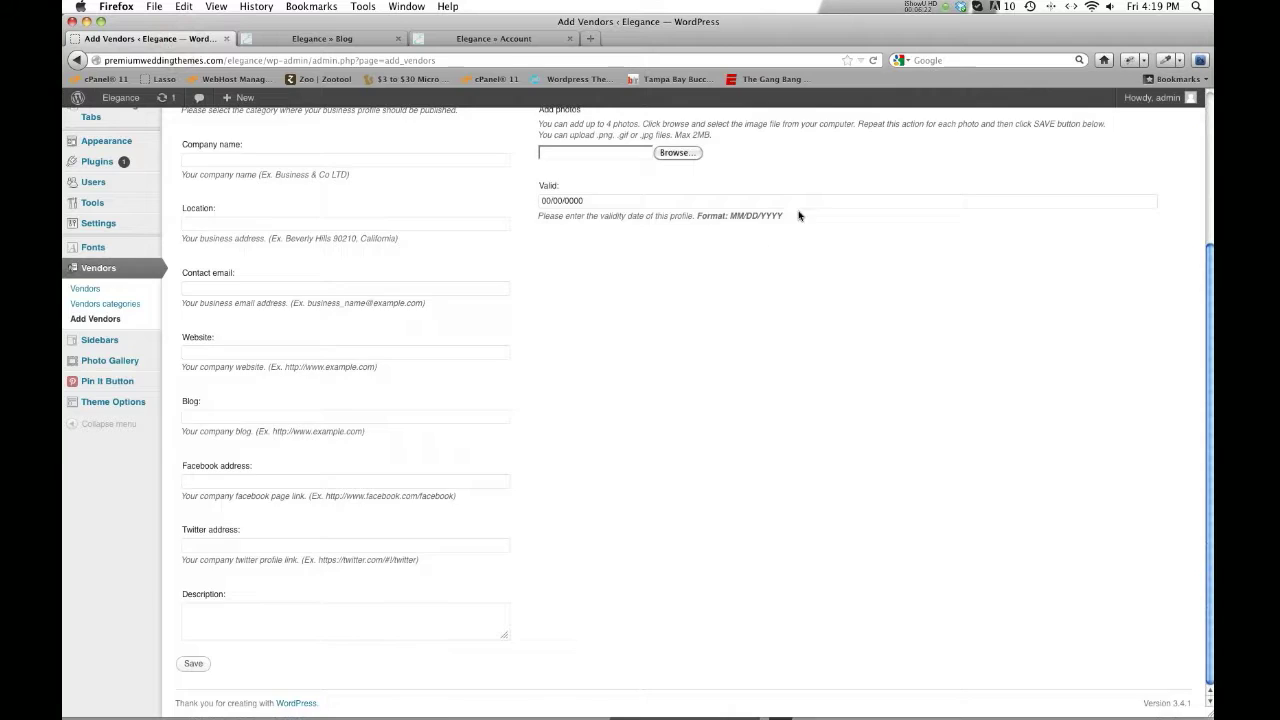
scroll(812, 209, "up", 5)
left_click(82, 490)
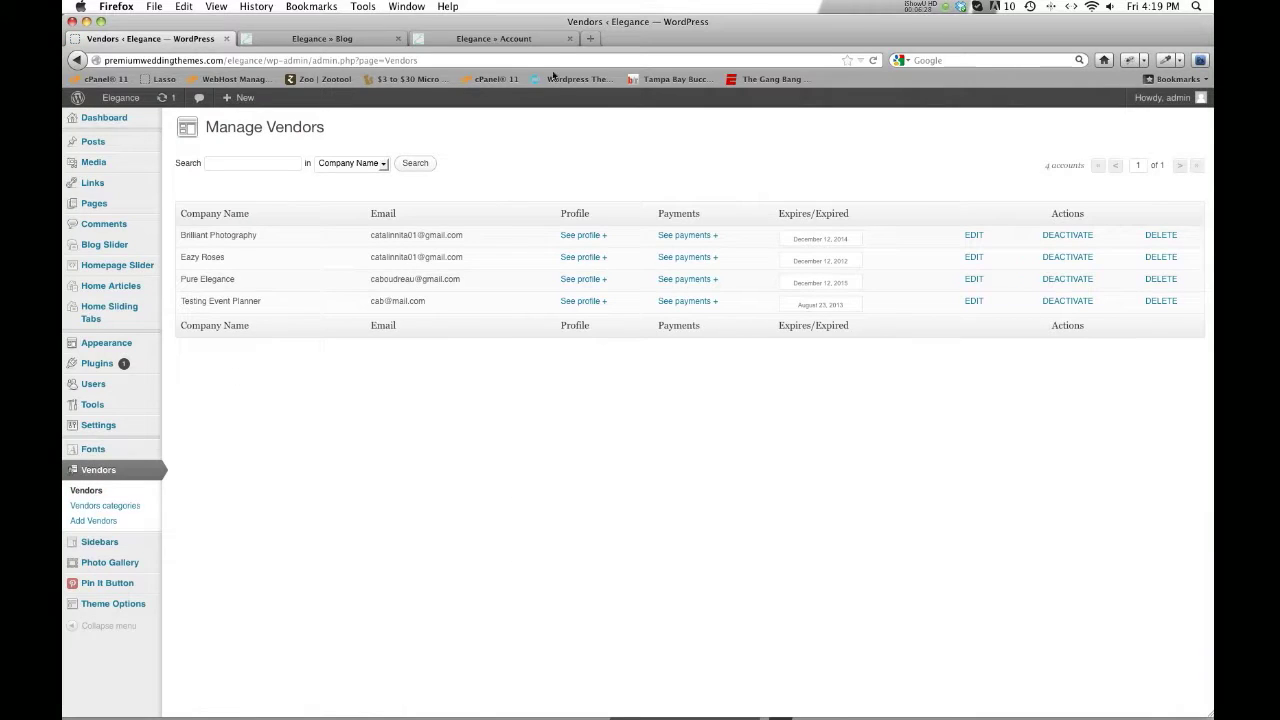
View the vendor's account page on the live site, highlighting the payment extension notice and the overview placeholder text
left_click(517, 38)
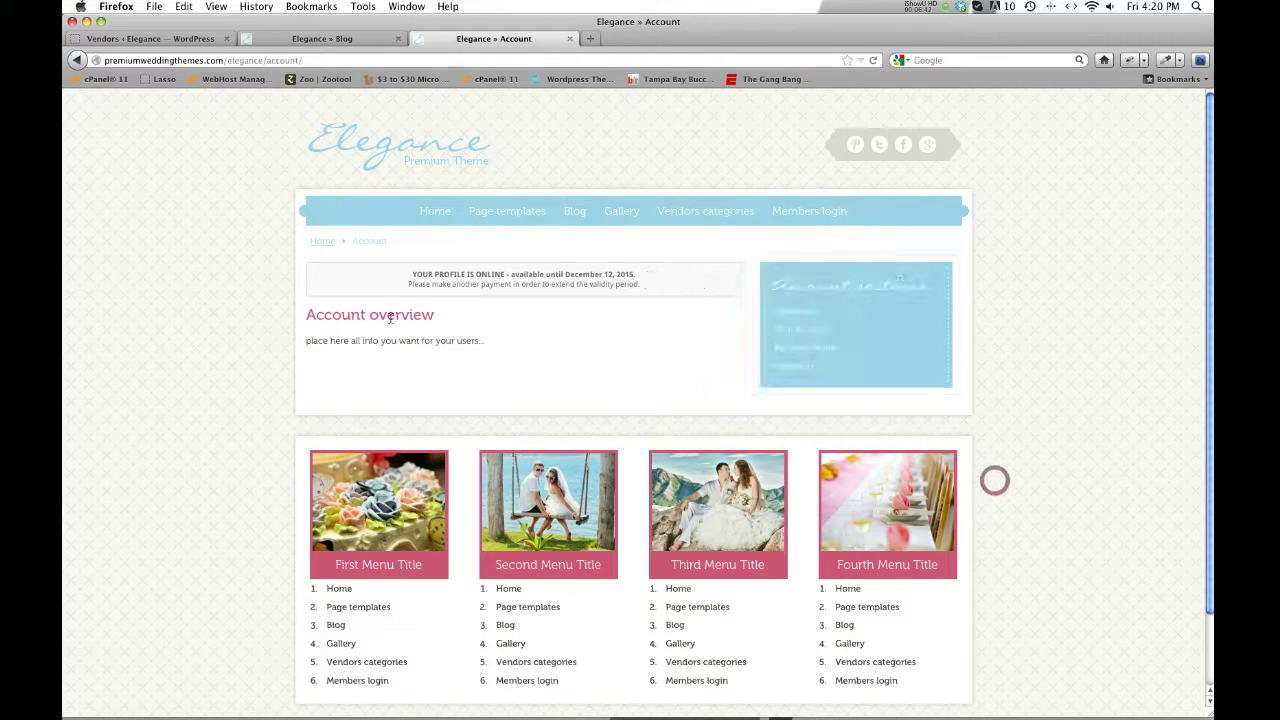
mouse_move(411, 273)
left_mouse_down()
mouse_move(648, 277)
mouse_move(420, 288)
left_mouse_up()
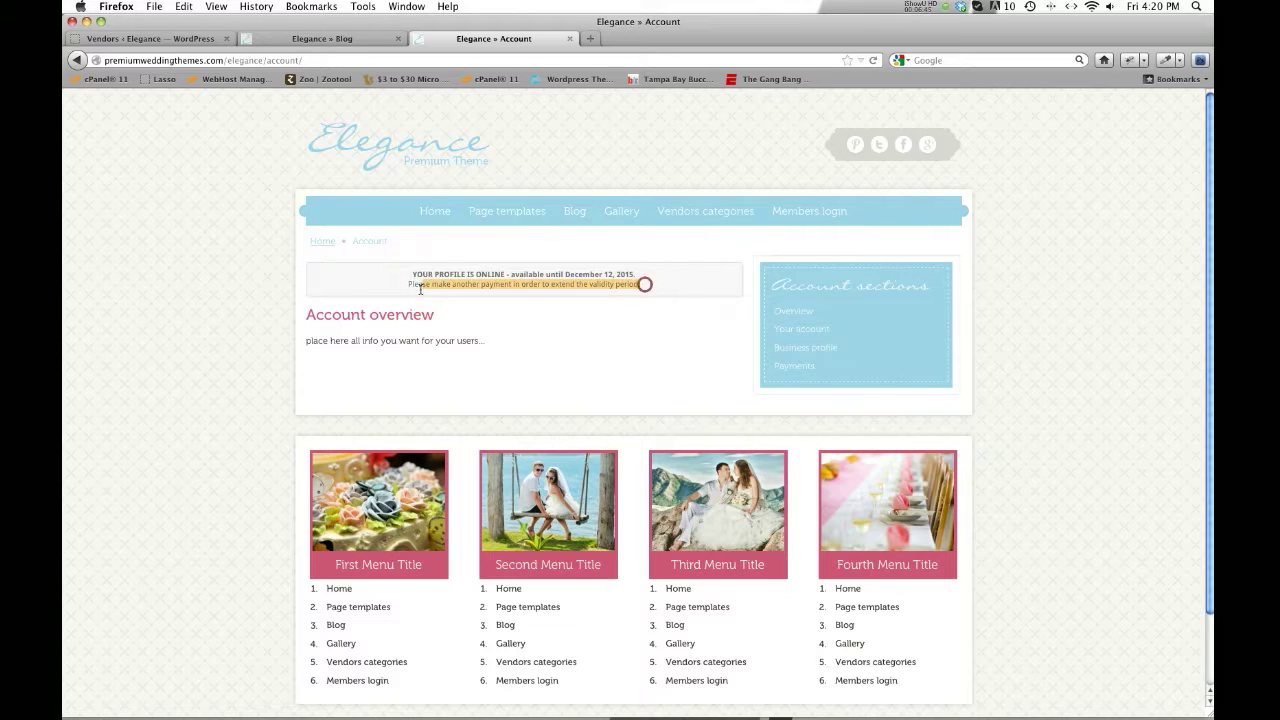
triple_click(477, 340)
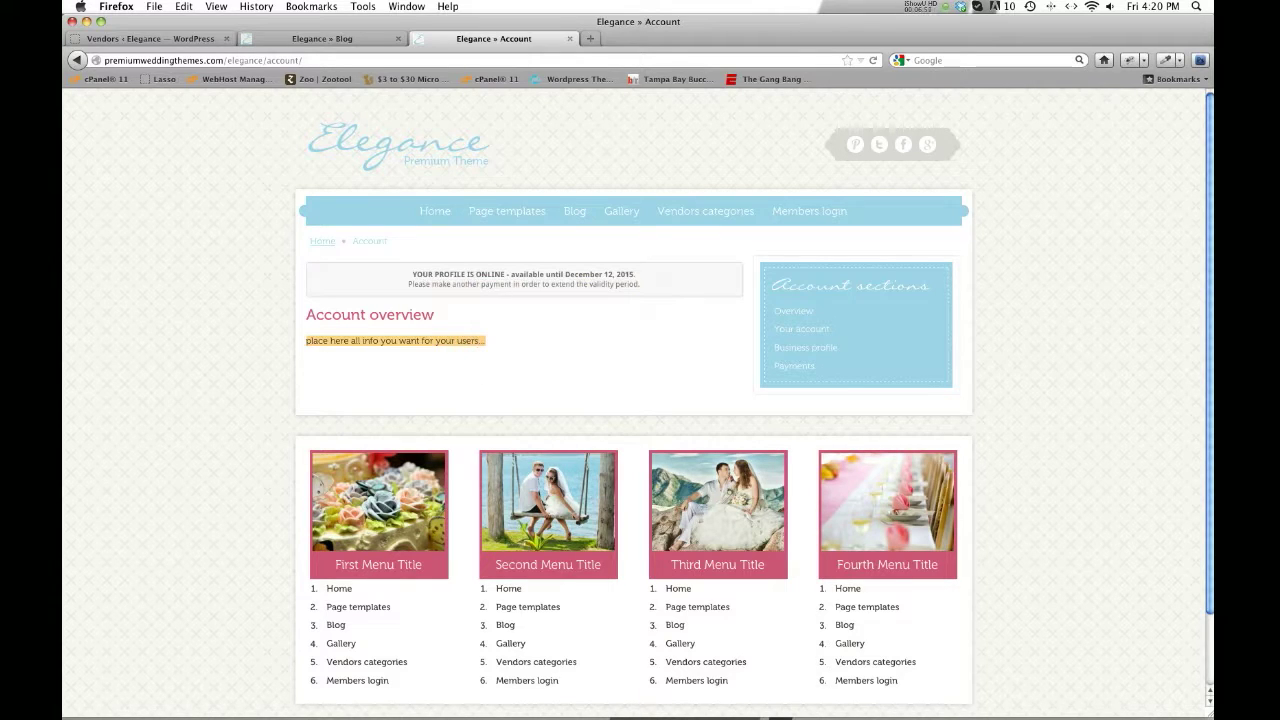
left_click(507, 336)
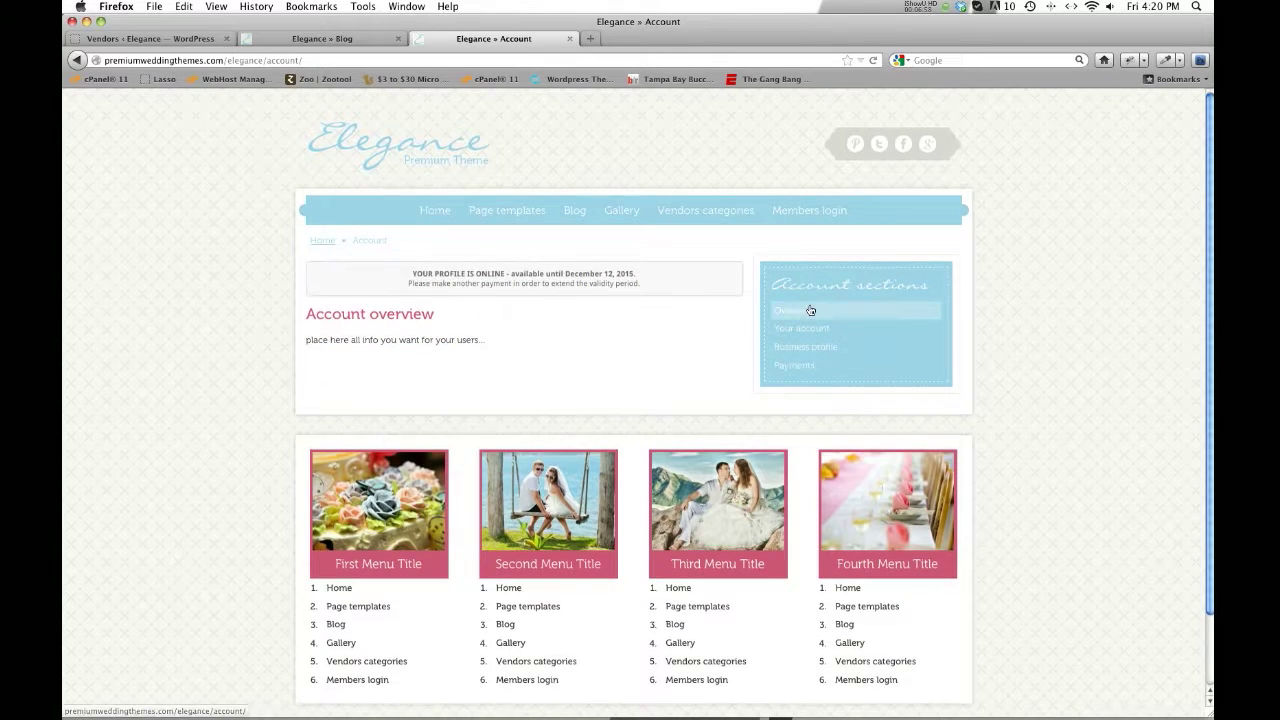
View the payments section of the vendor's account with its membership options and payment history
left_click(805, 333)
left_click(798, 368)
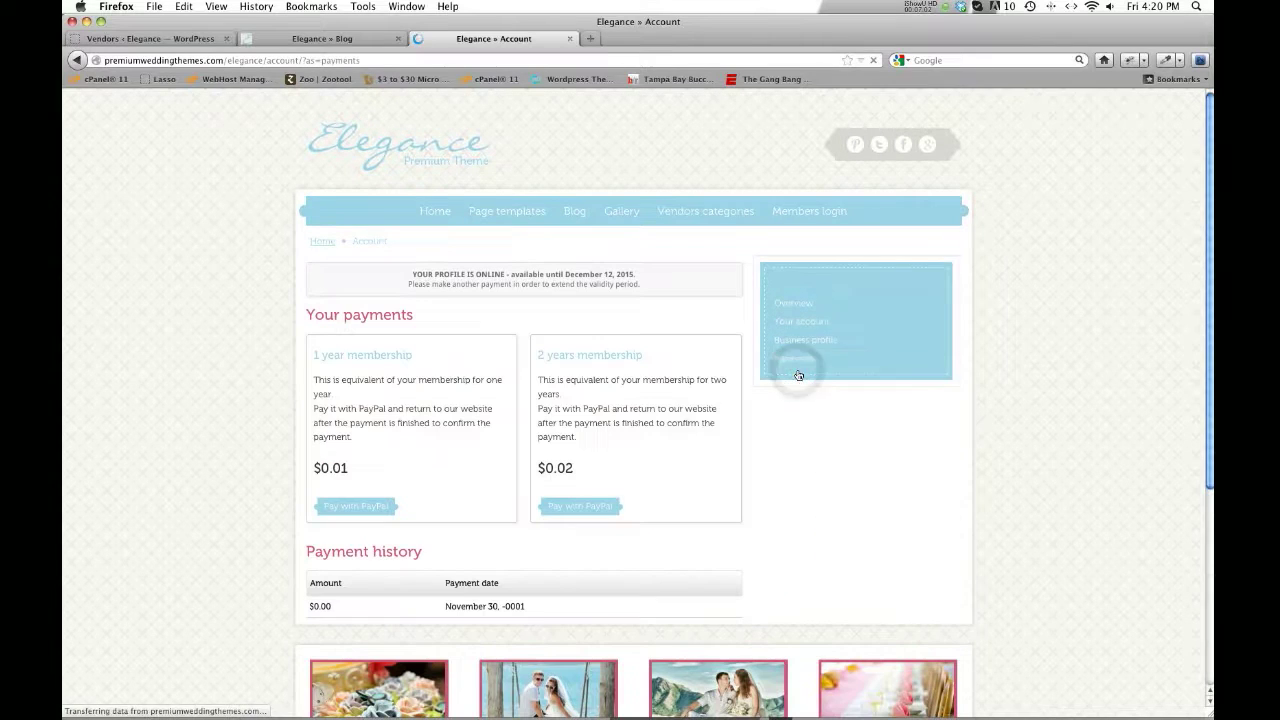
left_click(828, 469)
left_click(859, 439)
Open the business profile section of the vendor's account and look through its company, social, description and photo fields
left_click(816, 351)
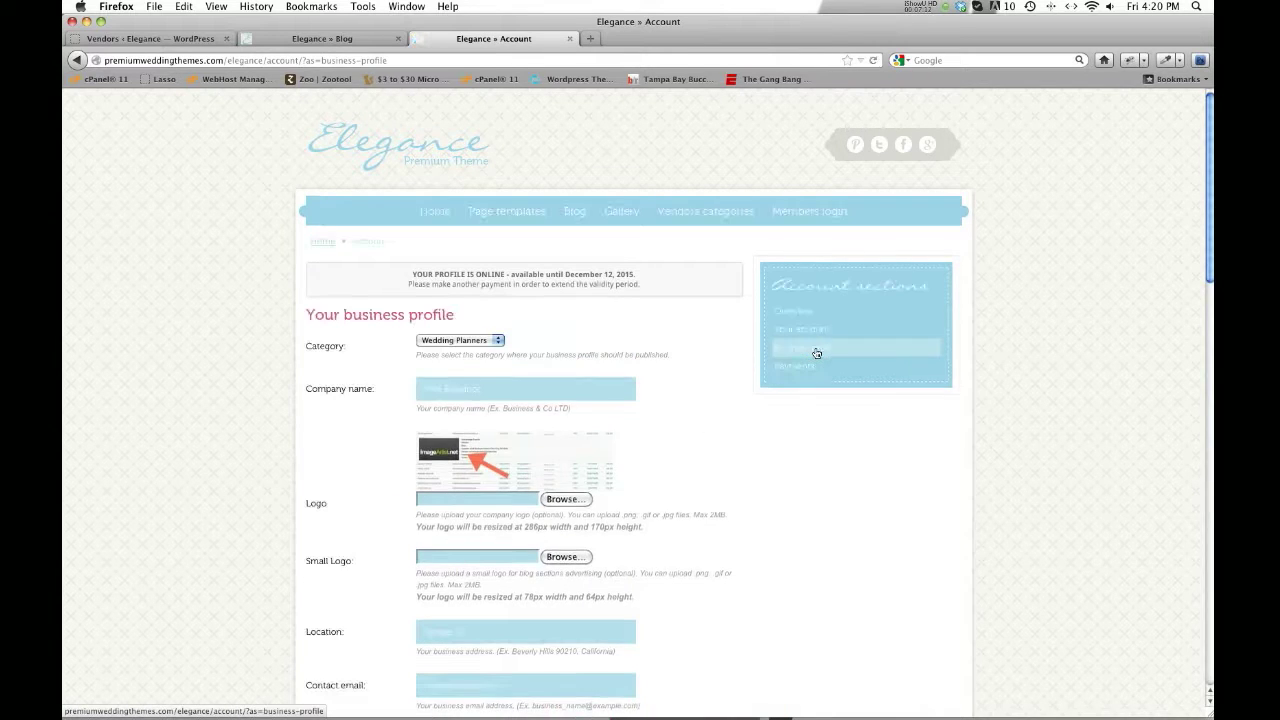
scroll(618, 371, "down", 10)
scroll(618, 371, "down", 2)
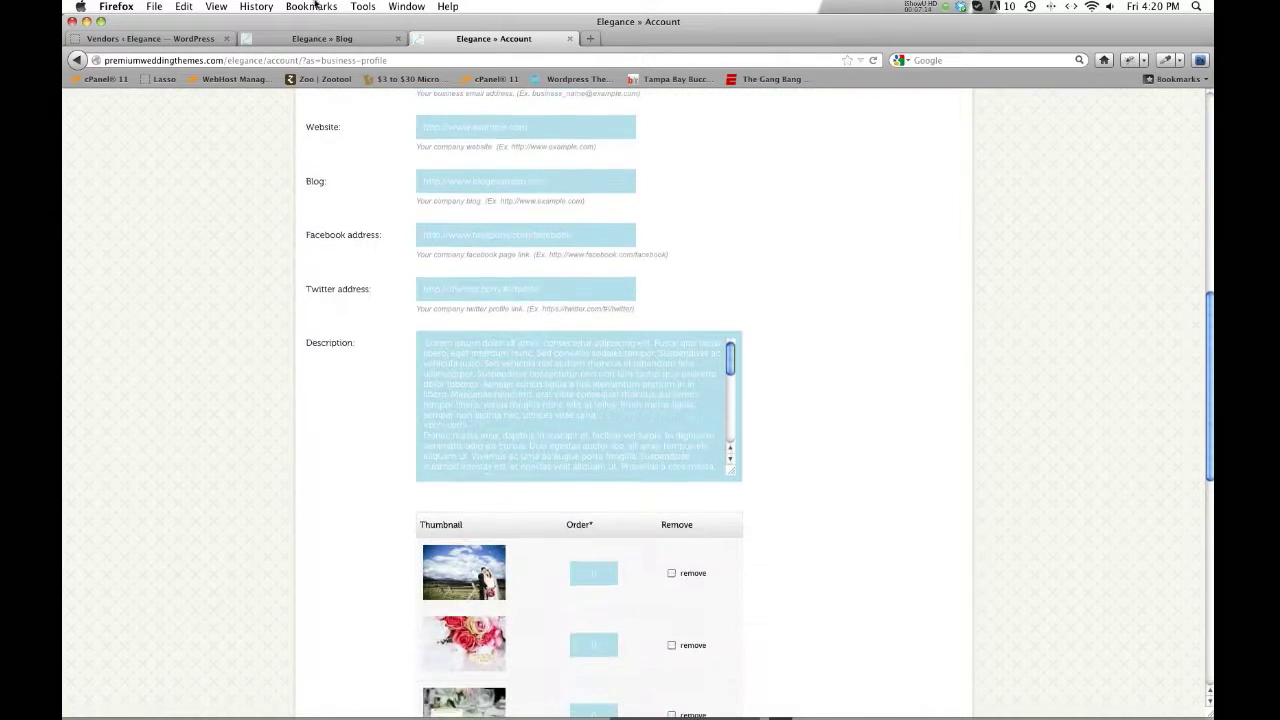
Return to the admin, open the form for adding a vendor and review all its fields
left_click(172, 40)
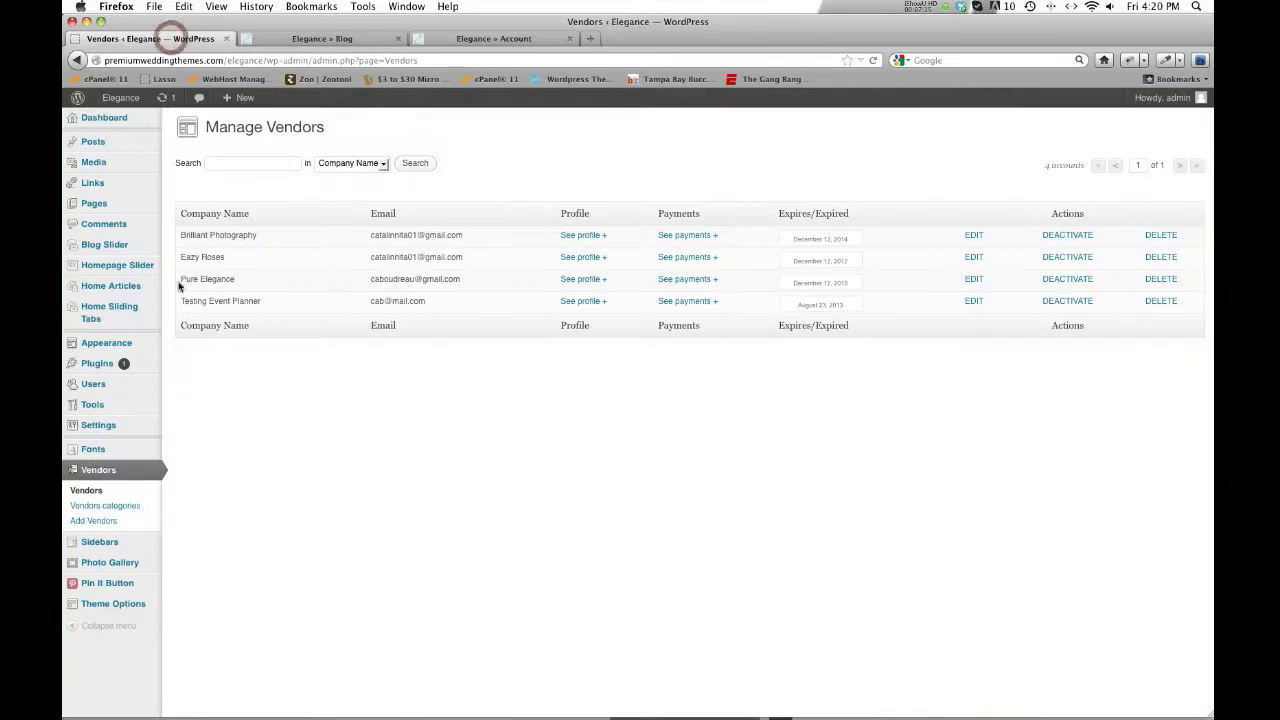
left_click(95, 521)
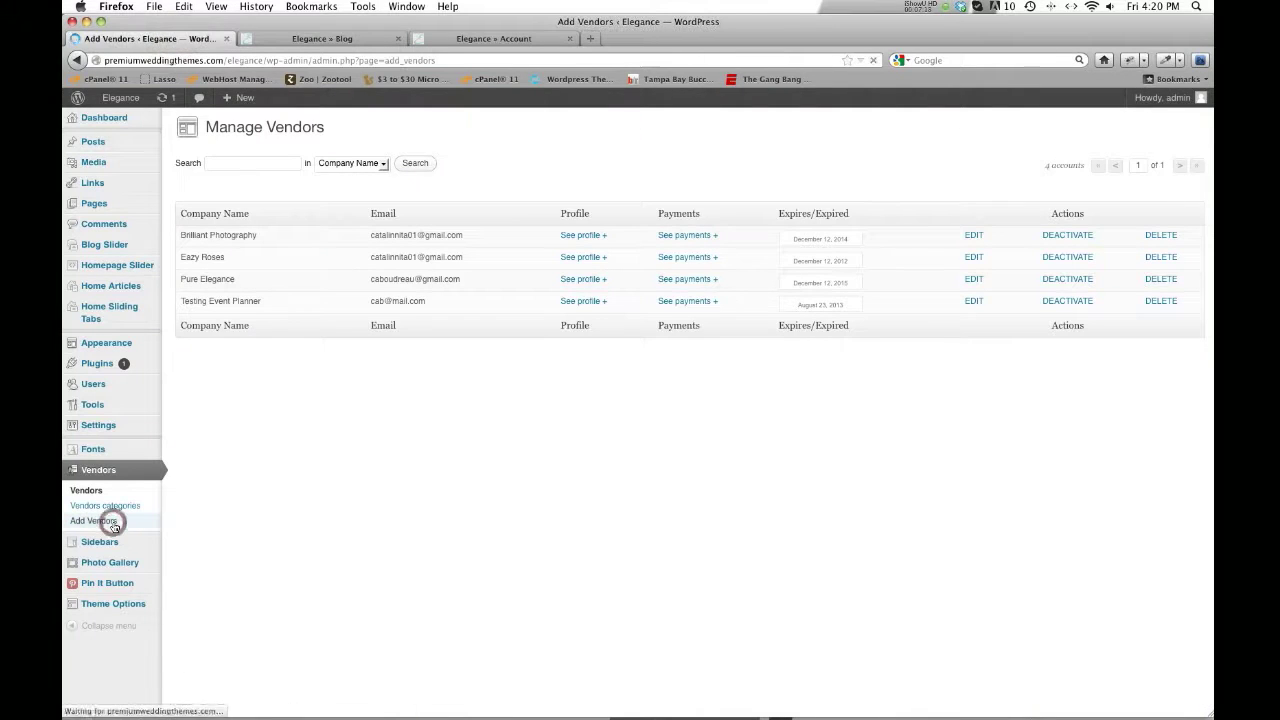
scroll(476, 200, "down", 5)
scroll(476, 203, "up", 5)
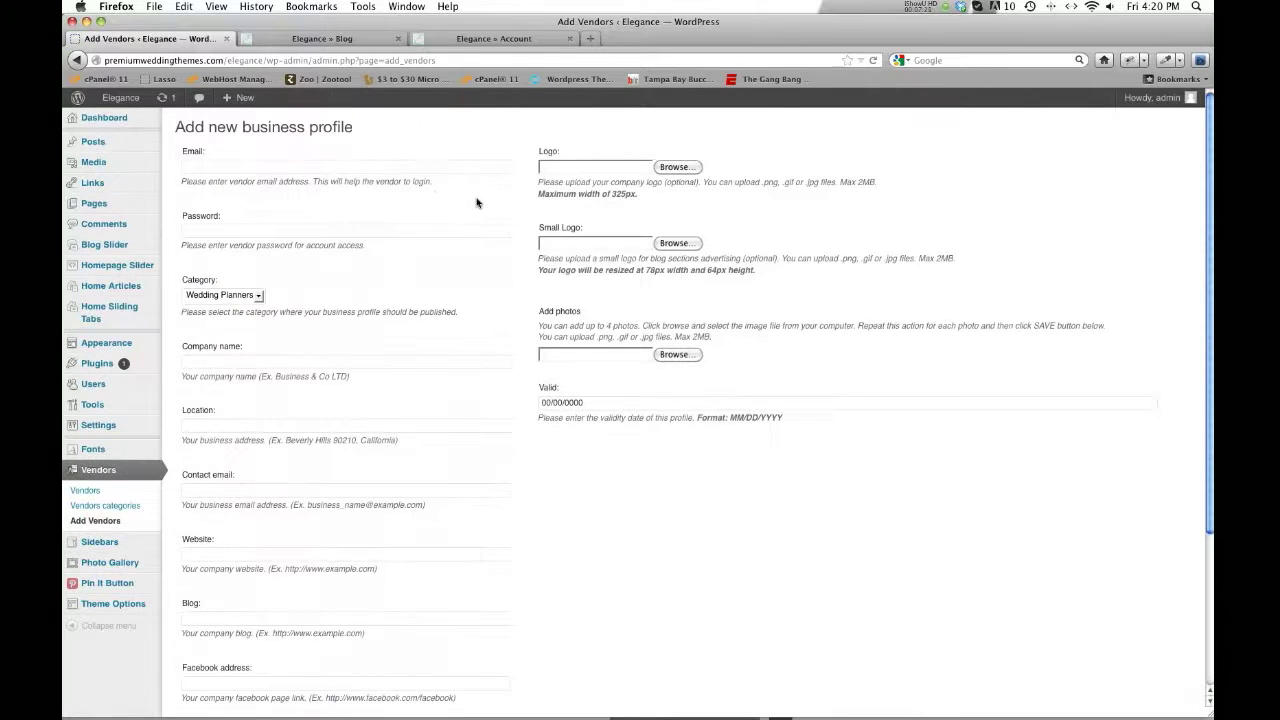
Review the vendor's business profile form on the live account page, including its photo order list, and show the vendors categories drop-down
left_click(480, 38)
scroll(517, 506, "down", 3)
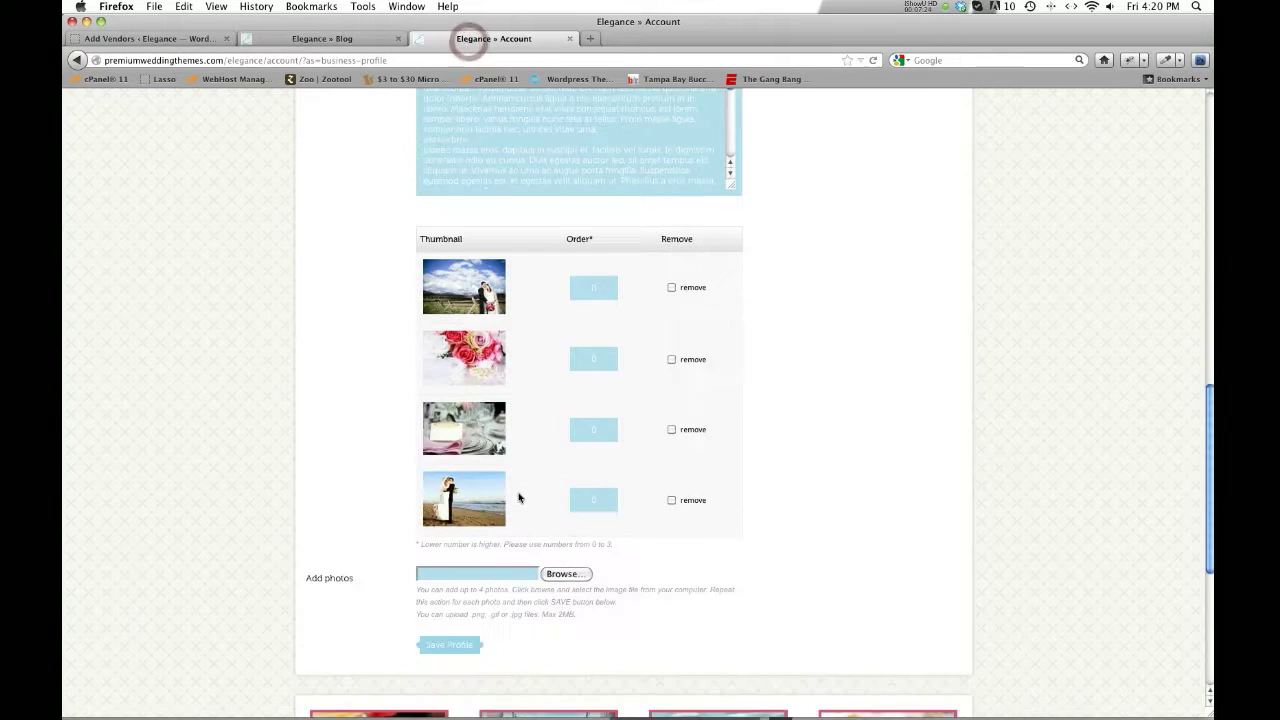
scroll(517, 495, "up", 2)
scroll(518, 497, "up", 10)
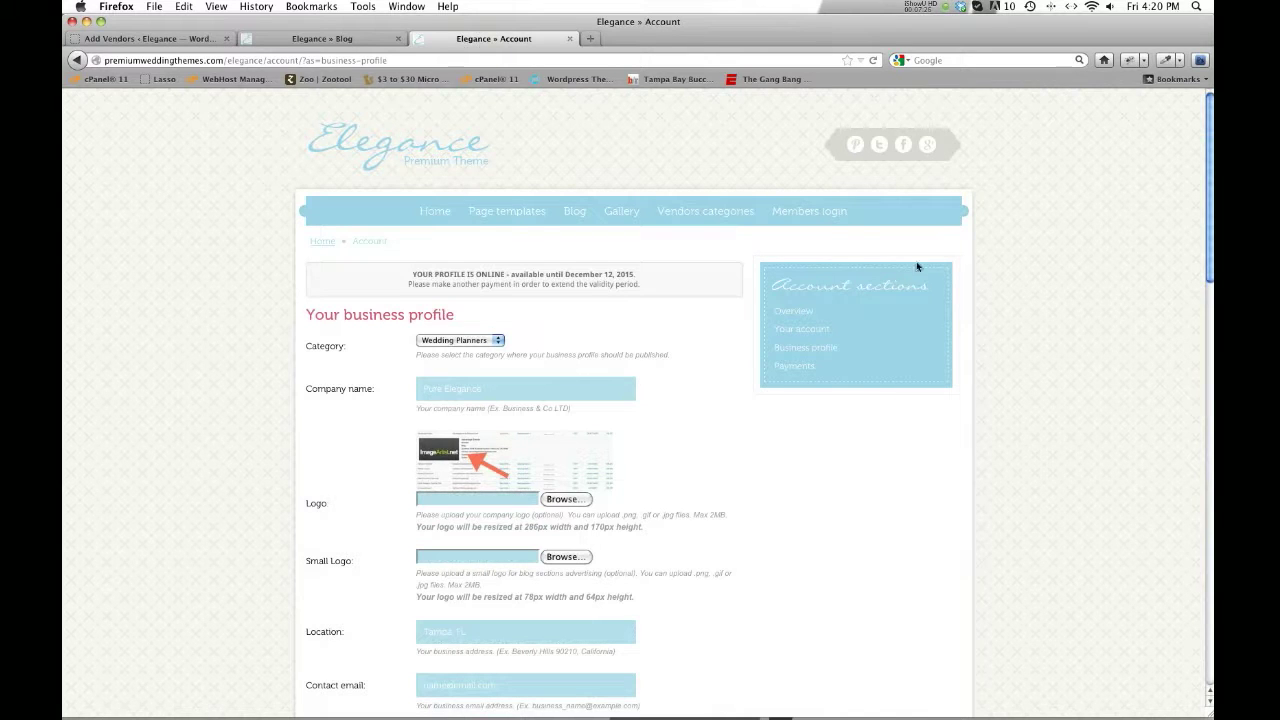
mouse_move(705, 211)
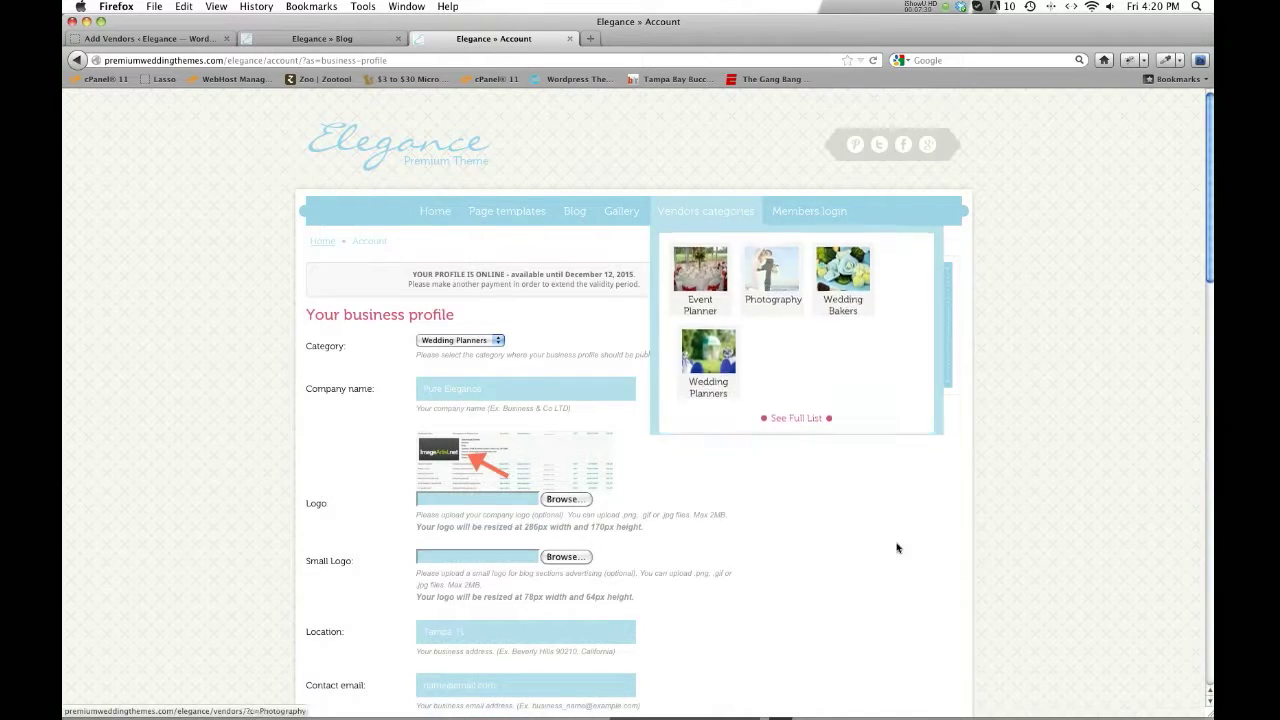
Show the category options in the vendor's business profile and review the form's fields through to the photo upload and Save Profile option
left_click(457, 341)
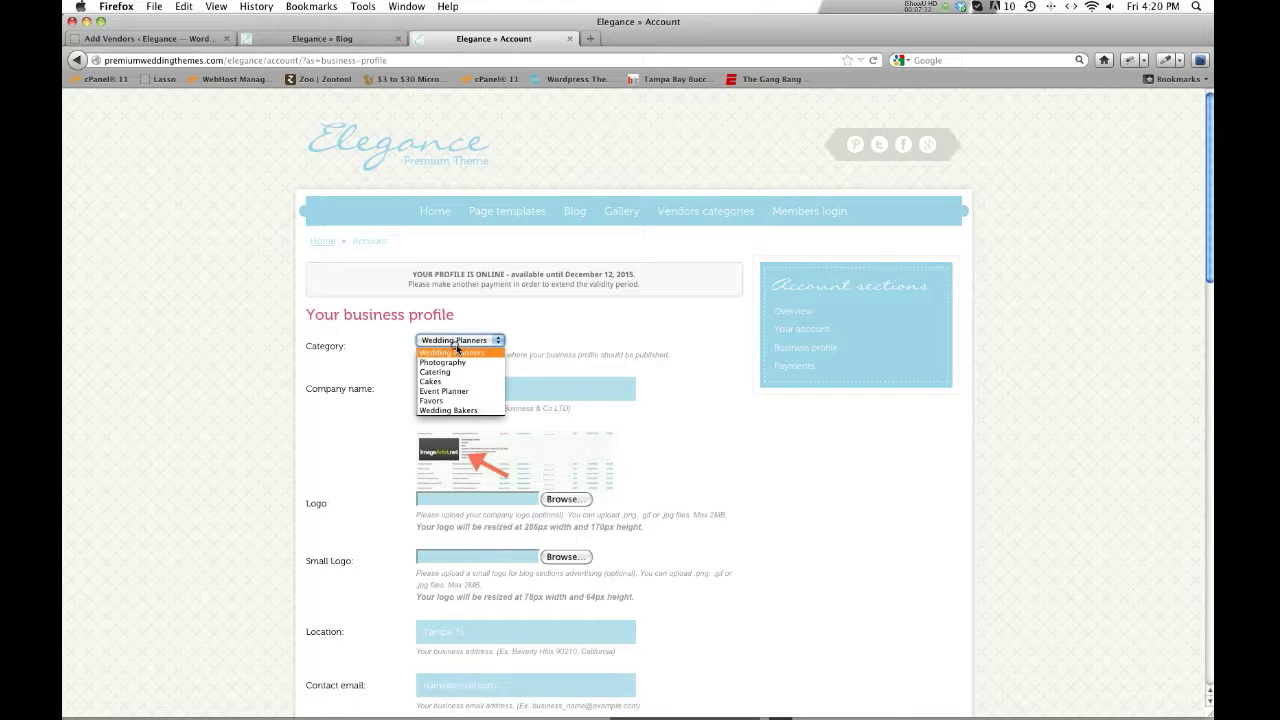
left_click(200, 372)
scroll(210, 380, "down", 1)
scroll(235, 398, "down", 5)
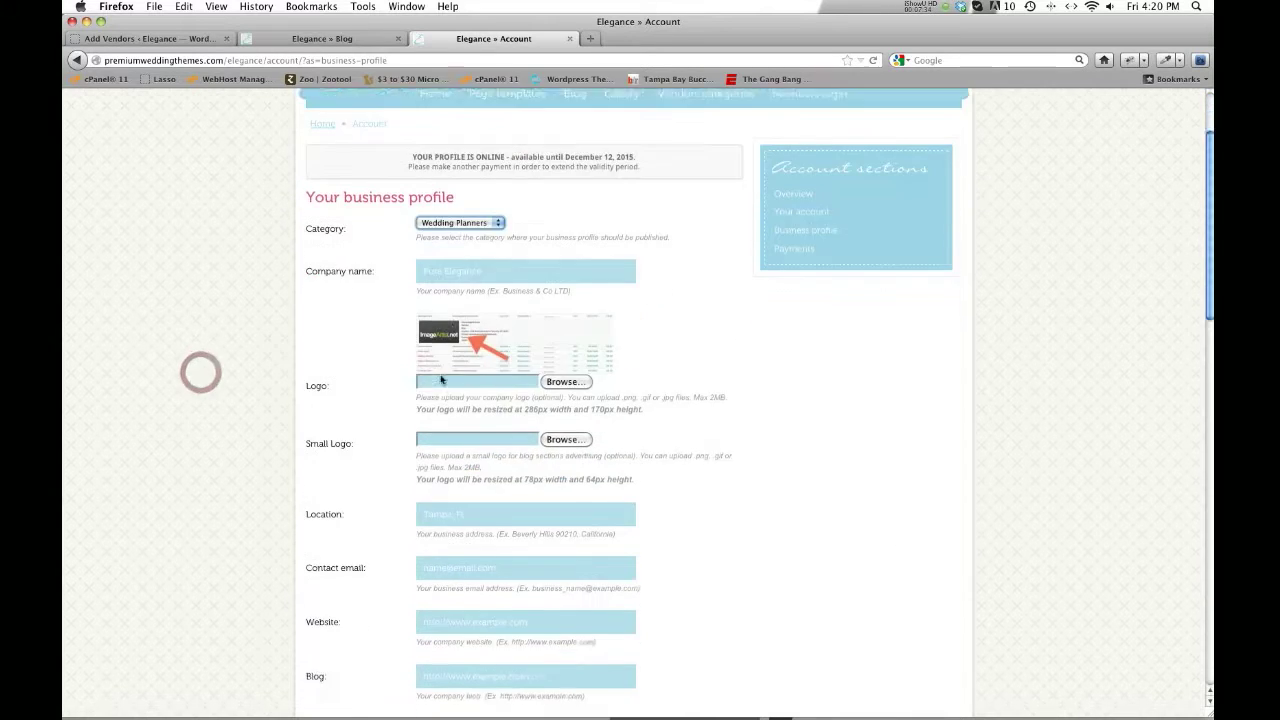
scroll(491, 366, "down", 10)
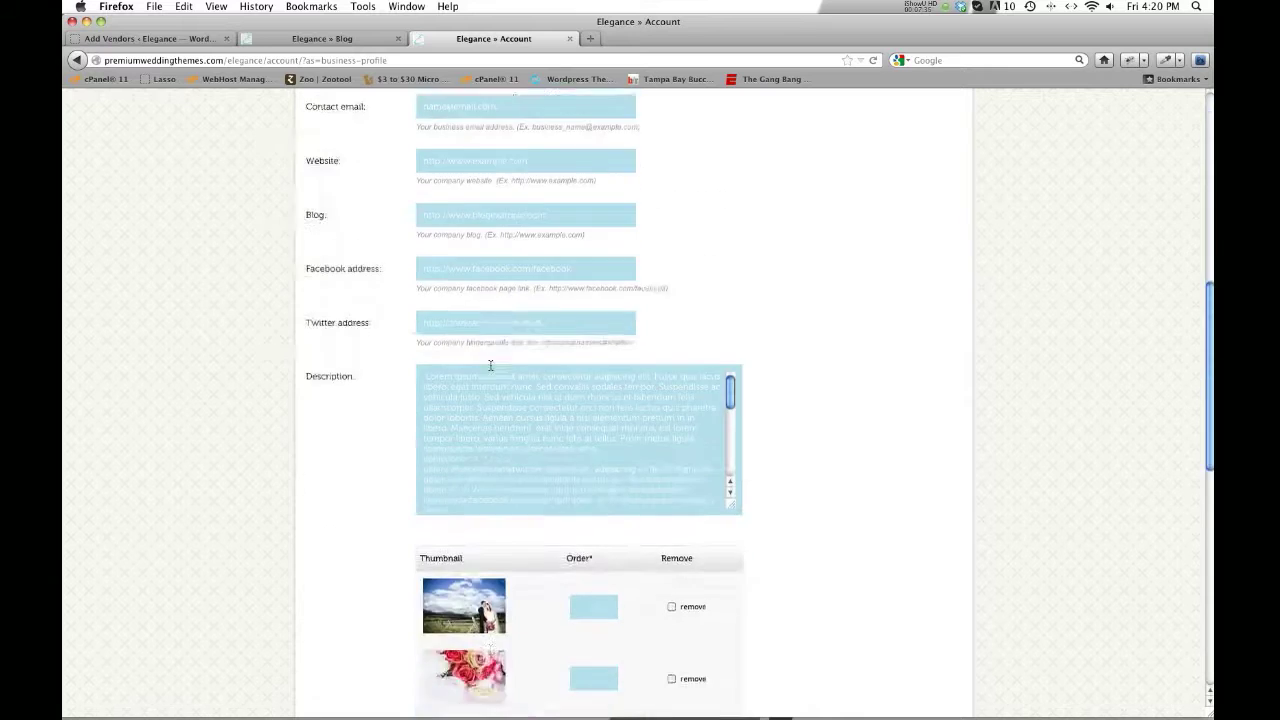
scroll(483, 312, "down", 4)
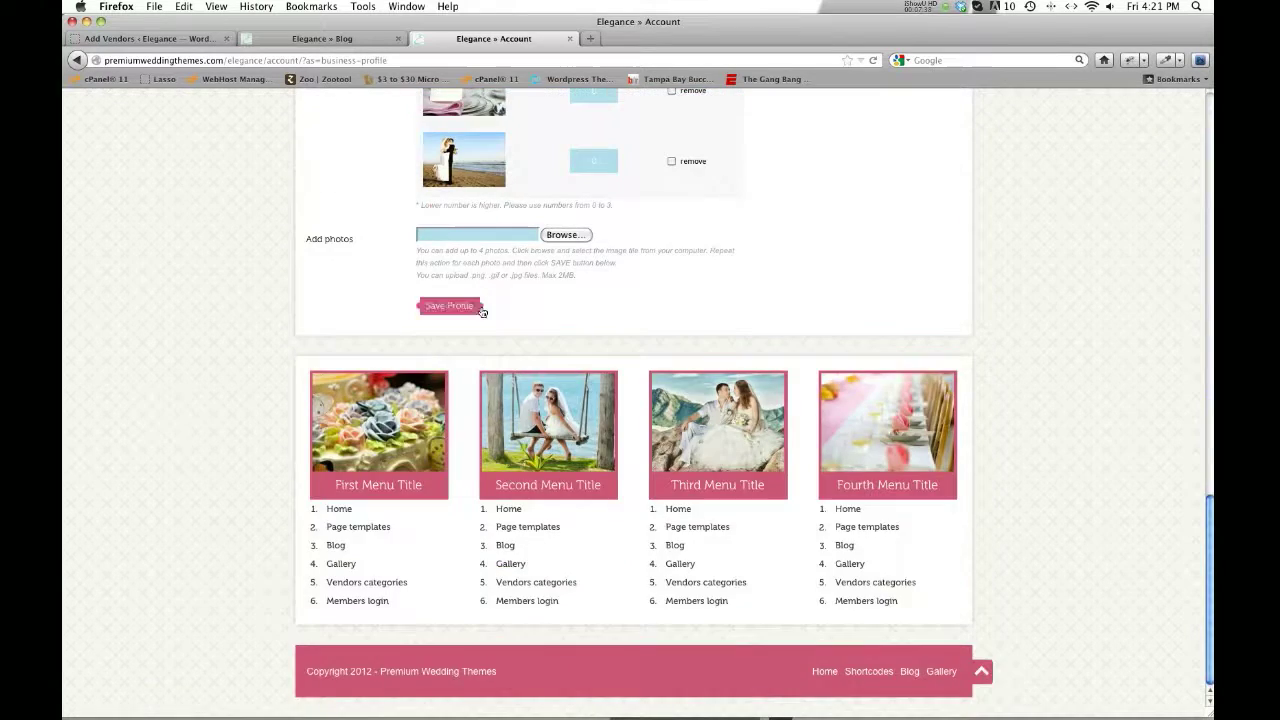
scroll(483, 310, "up", 20)
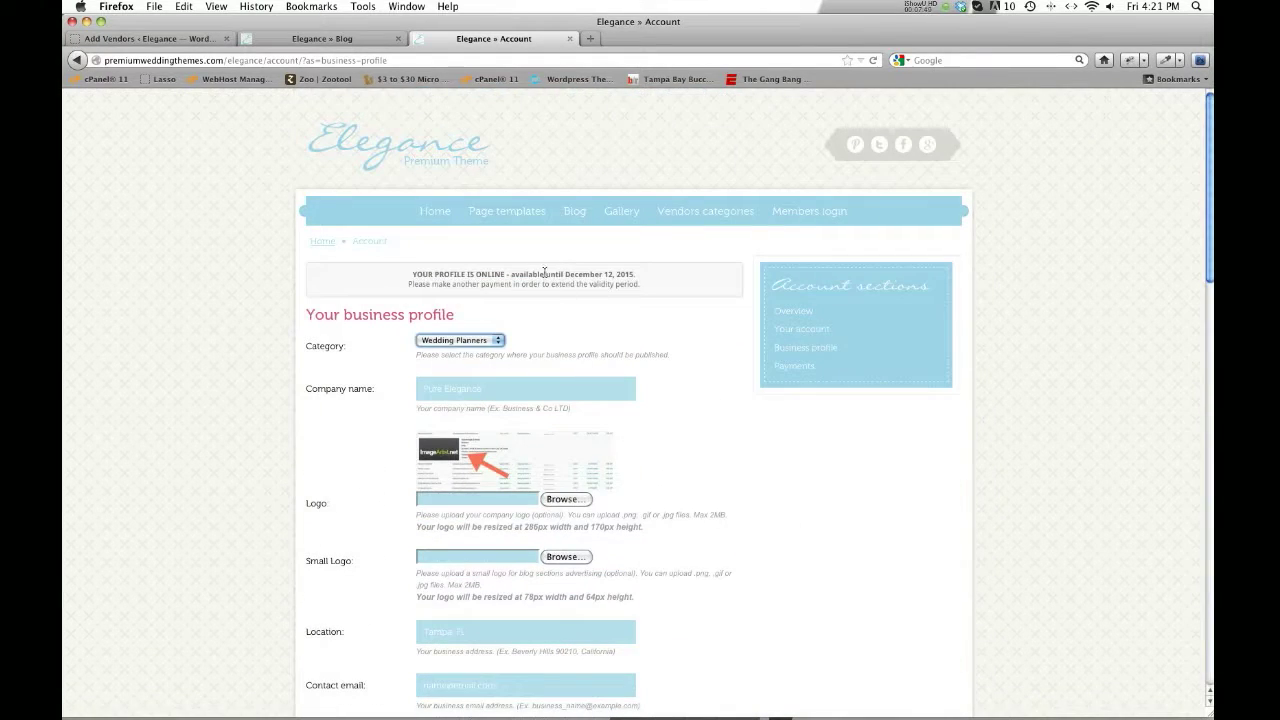
left_click(307, 38)
left_click(461, 41)
left_click(187, 335)
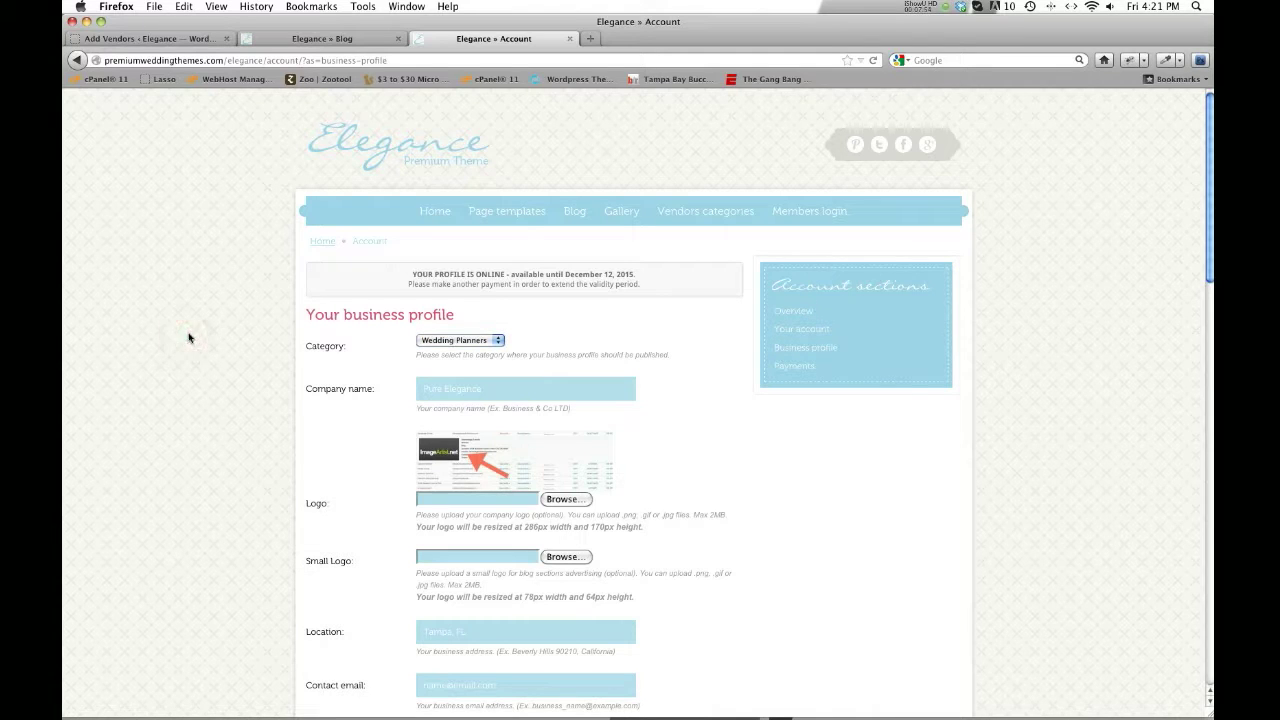